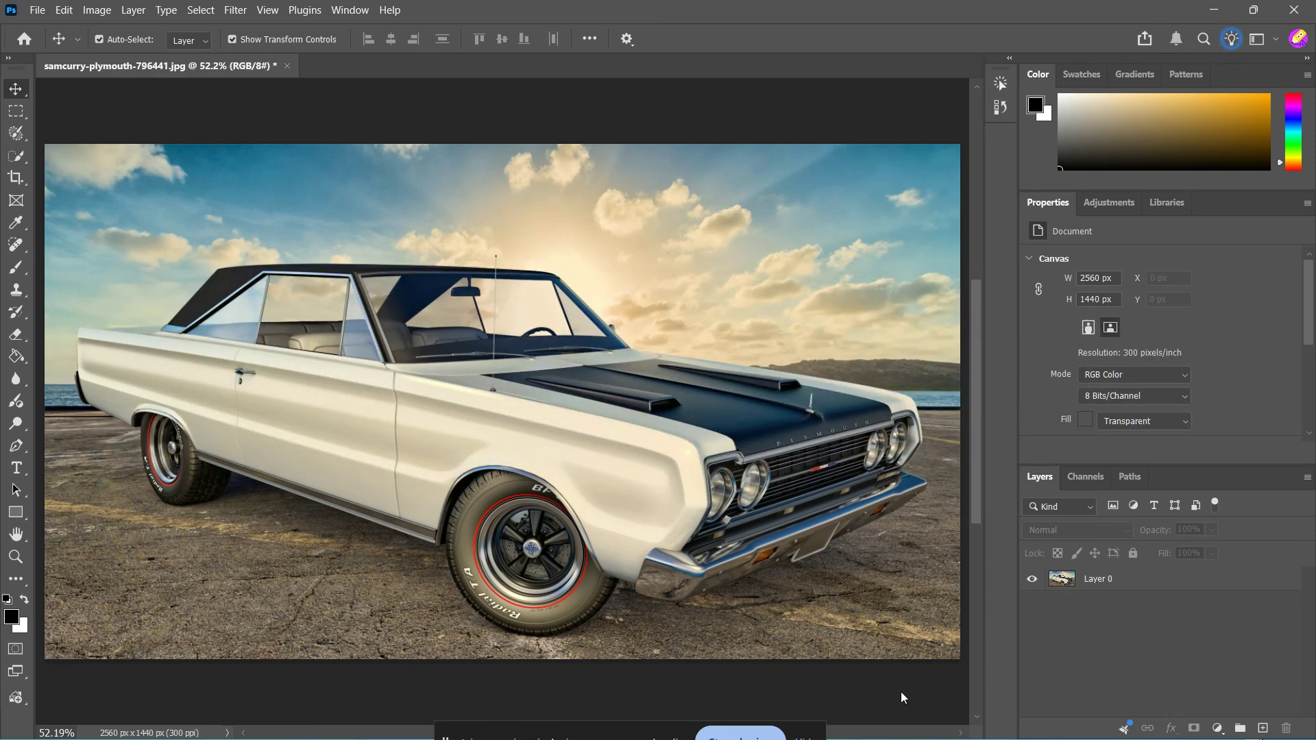
{"action": "left_click", "coordinate": [920, 488]}
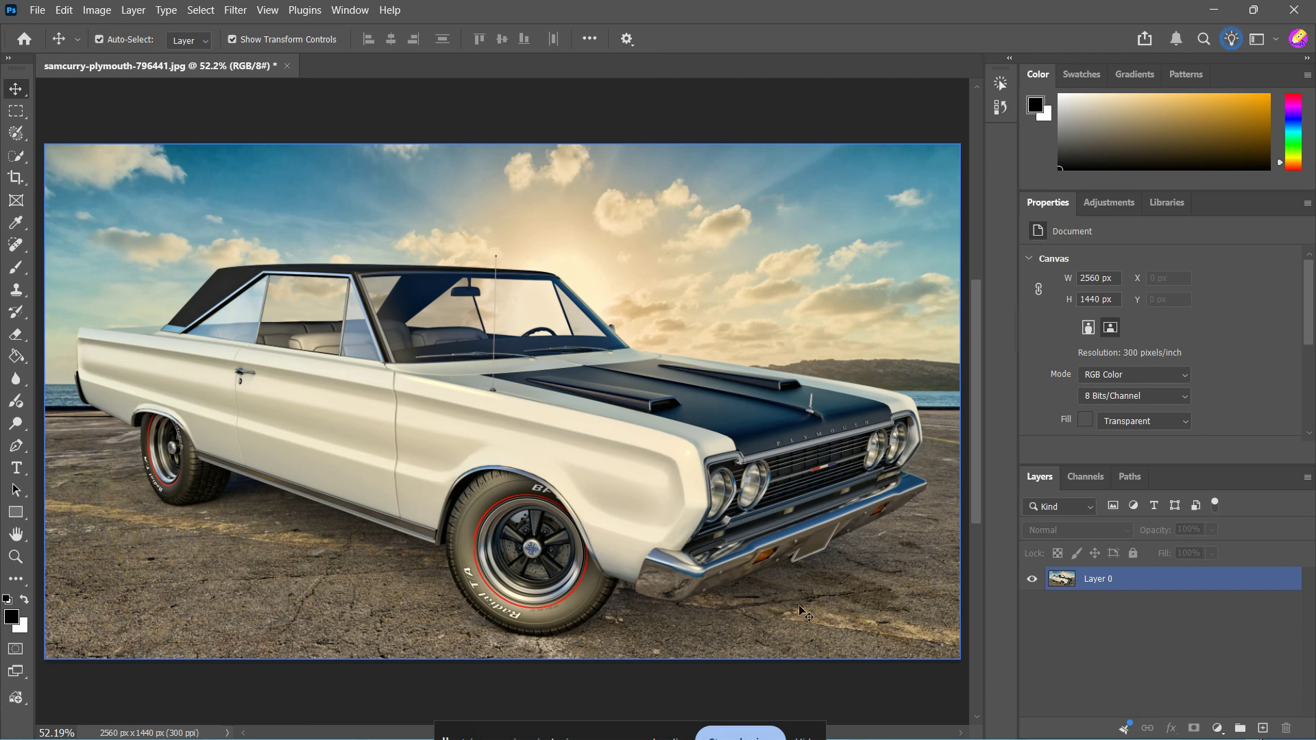
{"action": "left_click", "coordinate": [1142, 606]}
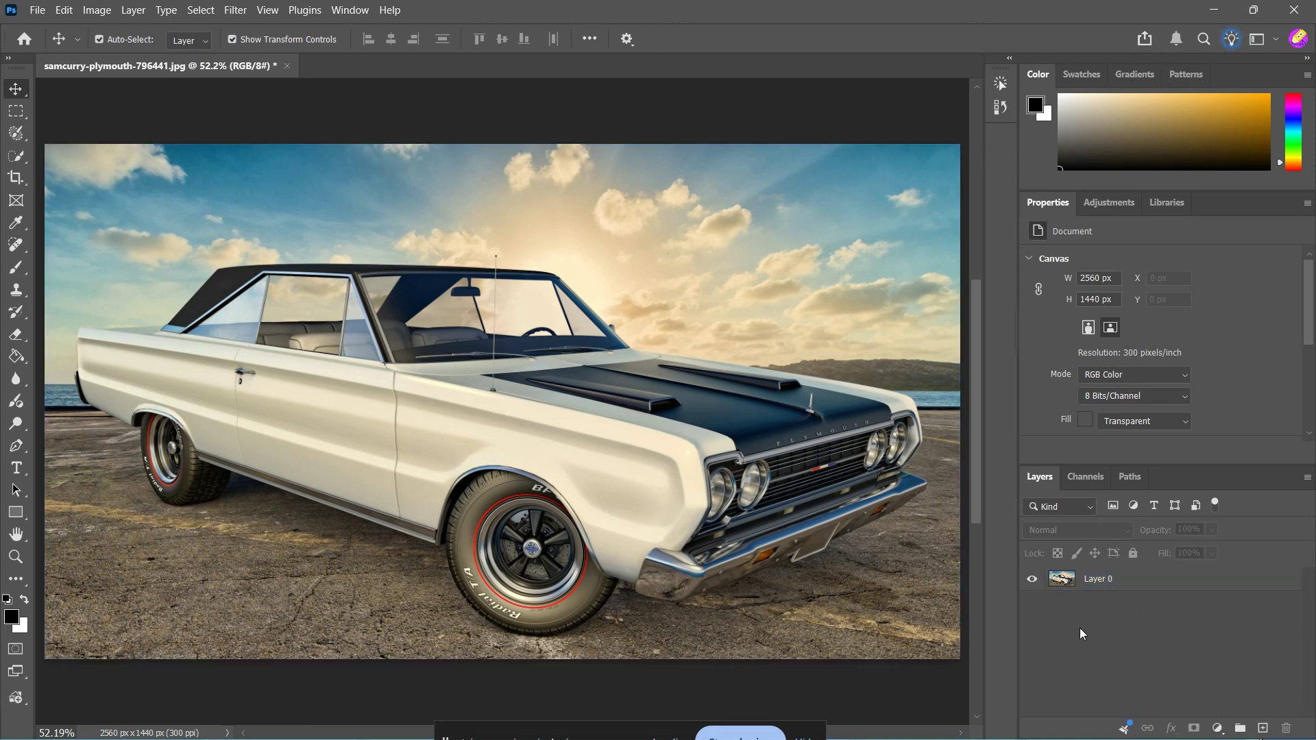
{"action": "left_click", "coordinate": [910, 612]}
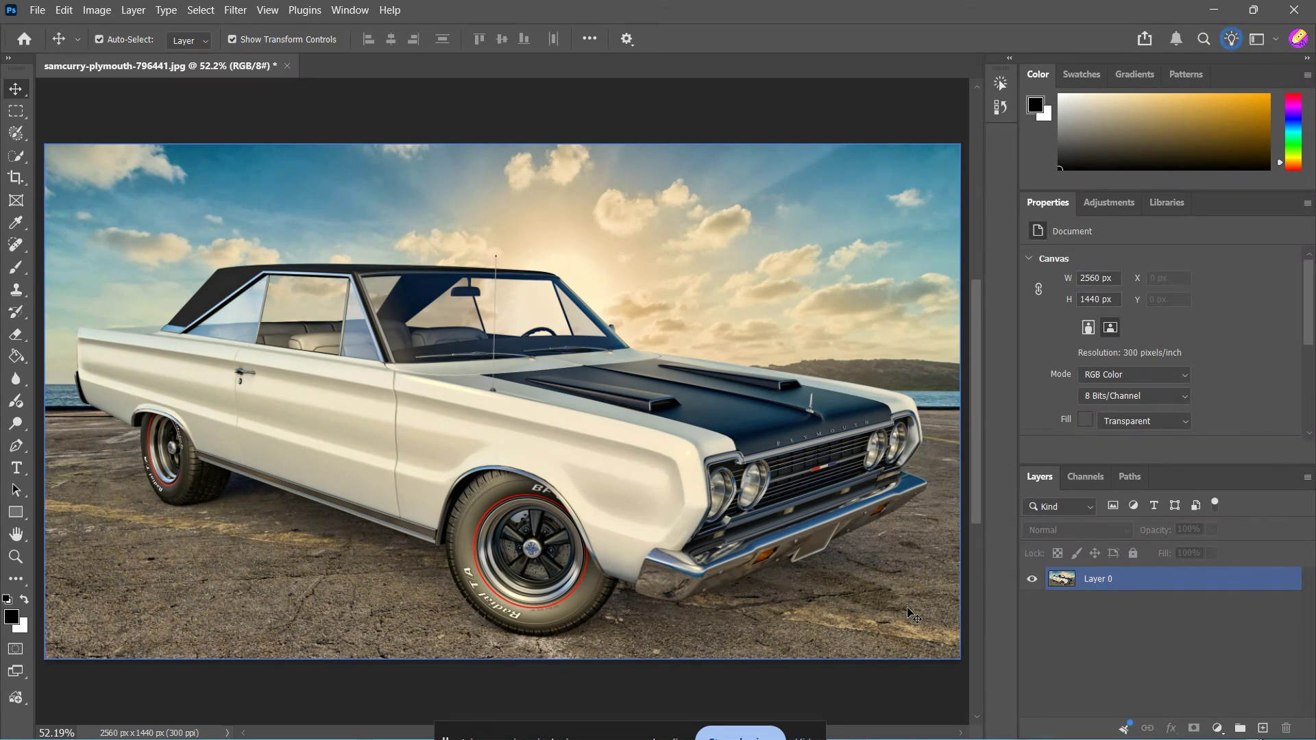
Add a black BankGothic Lt BT text line reading "Lorem Ipsum©" at 23.04 pt on the pavement below the car.
{"action": "key", "text": "t"}
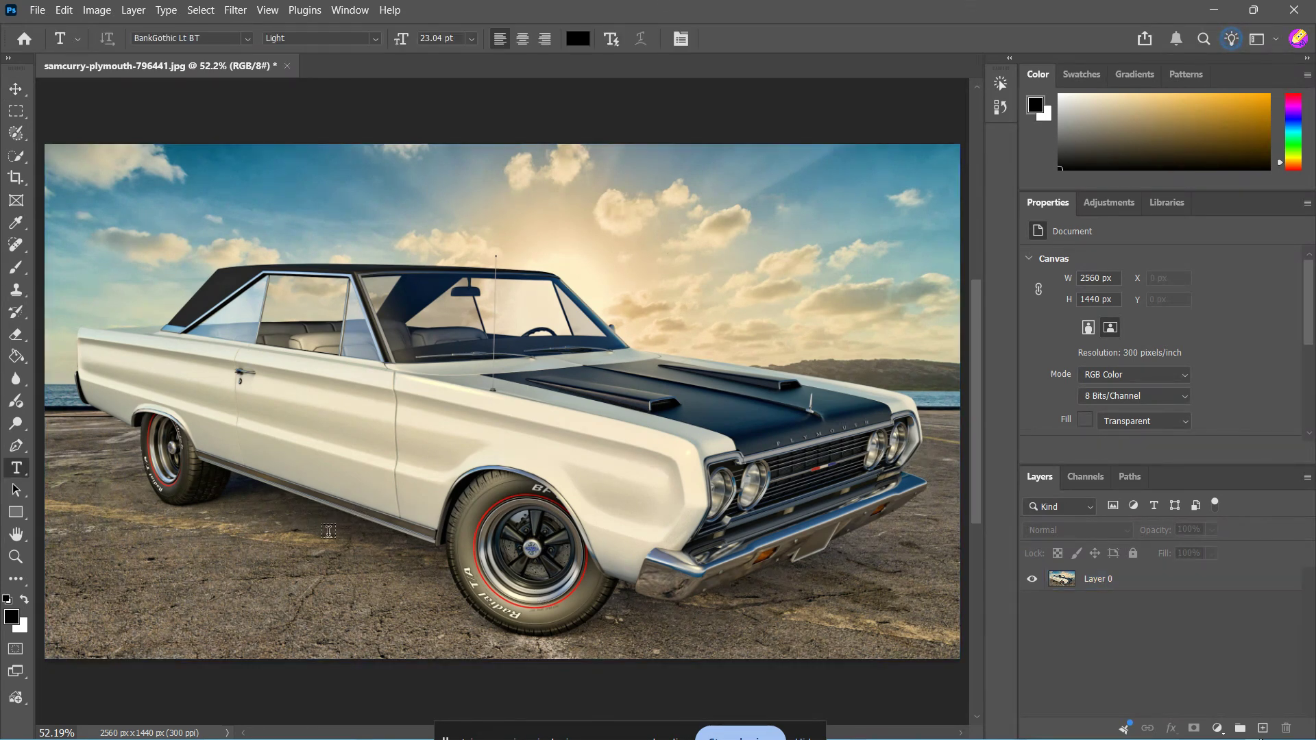
{"action": "left_click", "coordinate": [133, 565]}
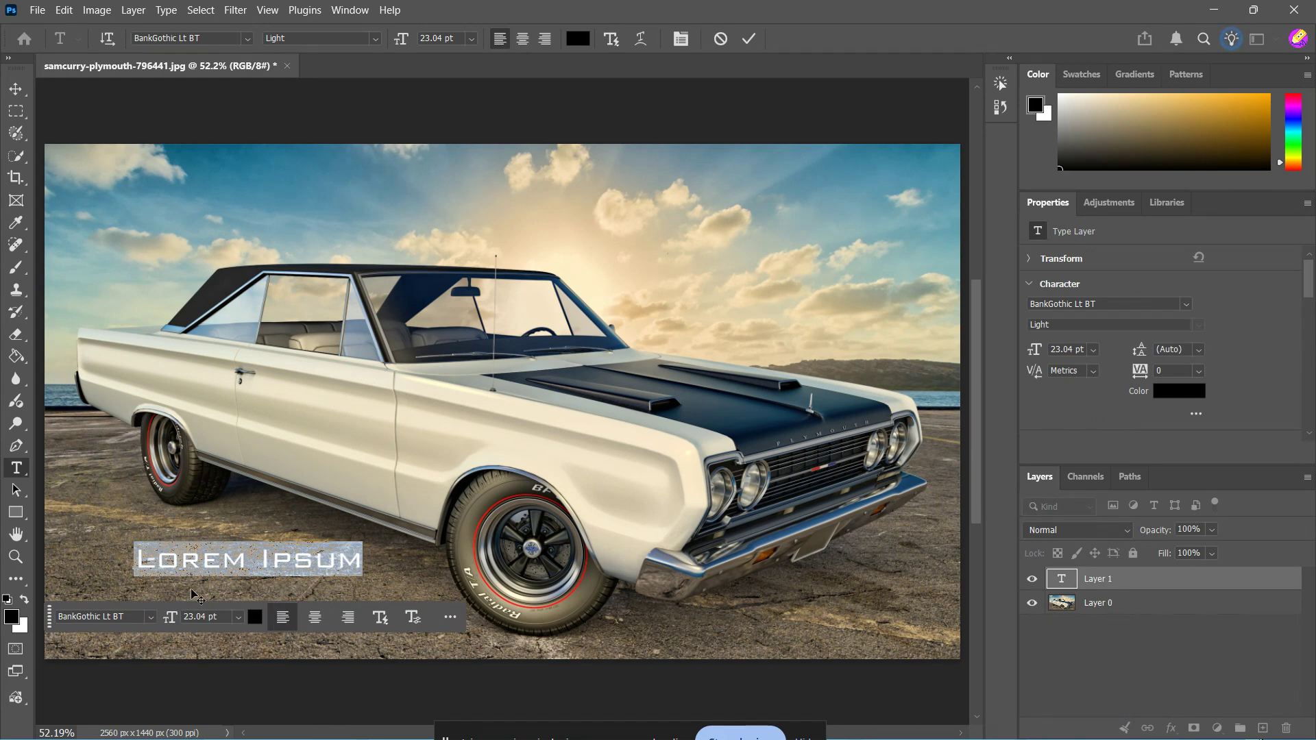
{"action": "left_click", "coordinate": [355, 560]}
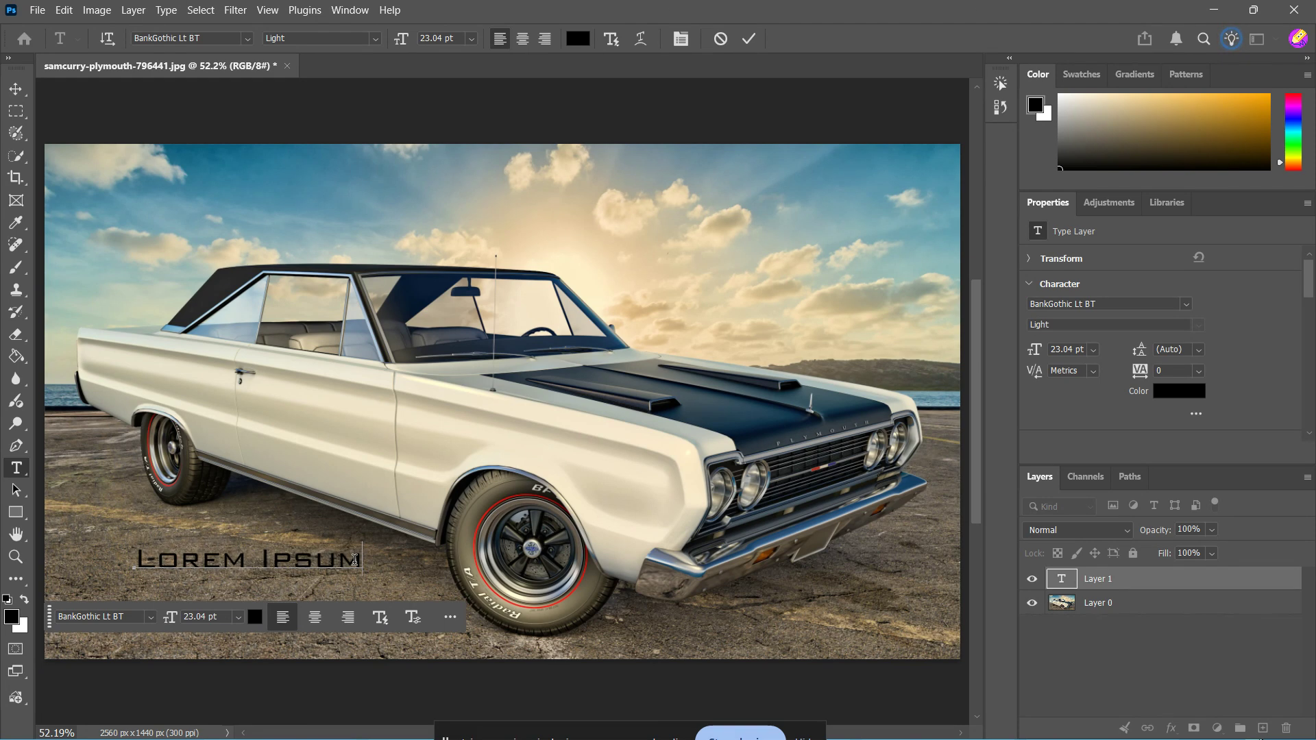
{"action": "type", "text": "©"}
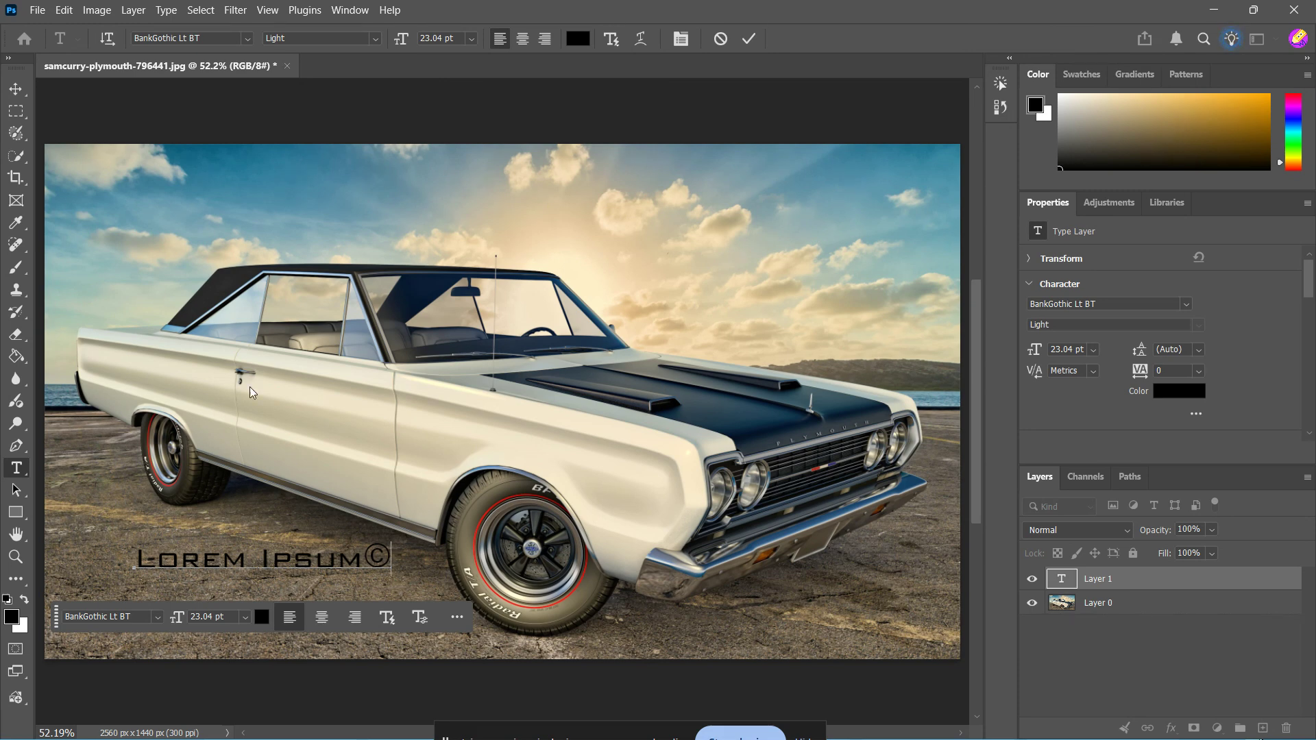
Commit the text and place ninja.png from the Pictures folder as an embedded image.
{"action": "left_click", "coordinate": [30, 8]}
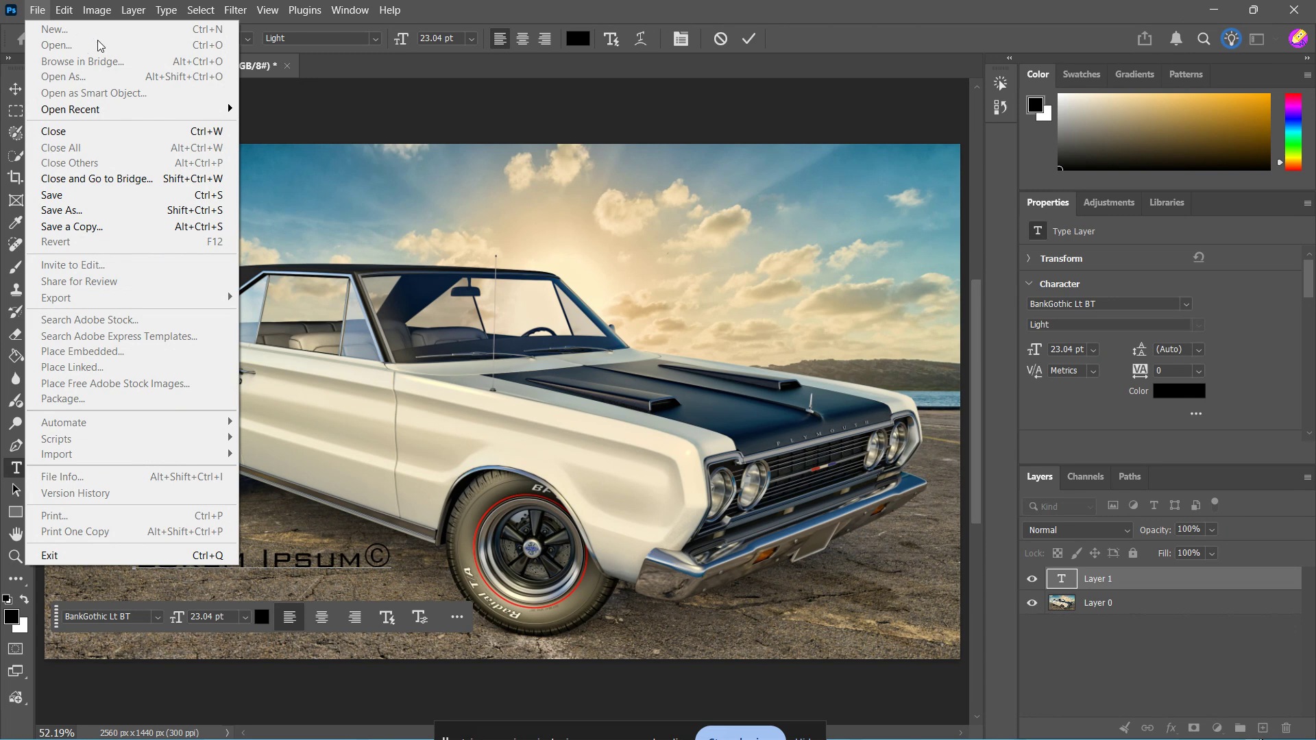
{"action": "left_click", "coordinate": [30, 9]}
{"action": "left_click", "coordinate": [37, 9]}
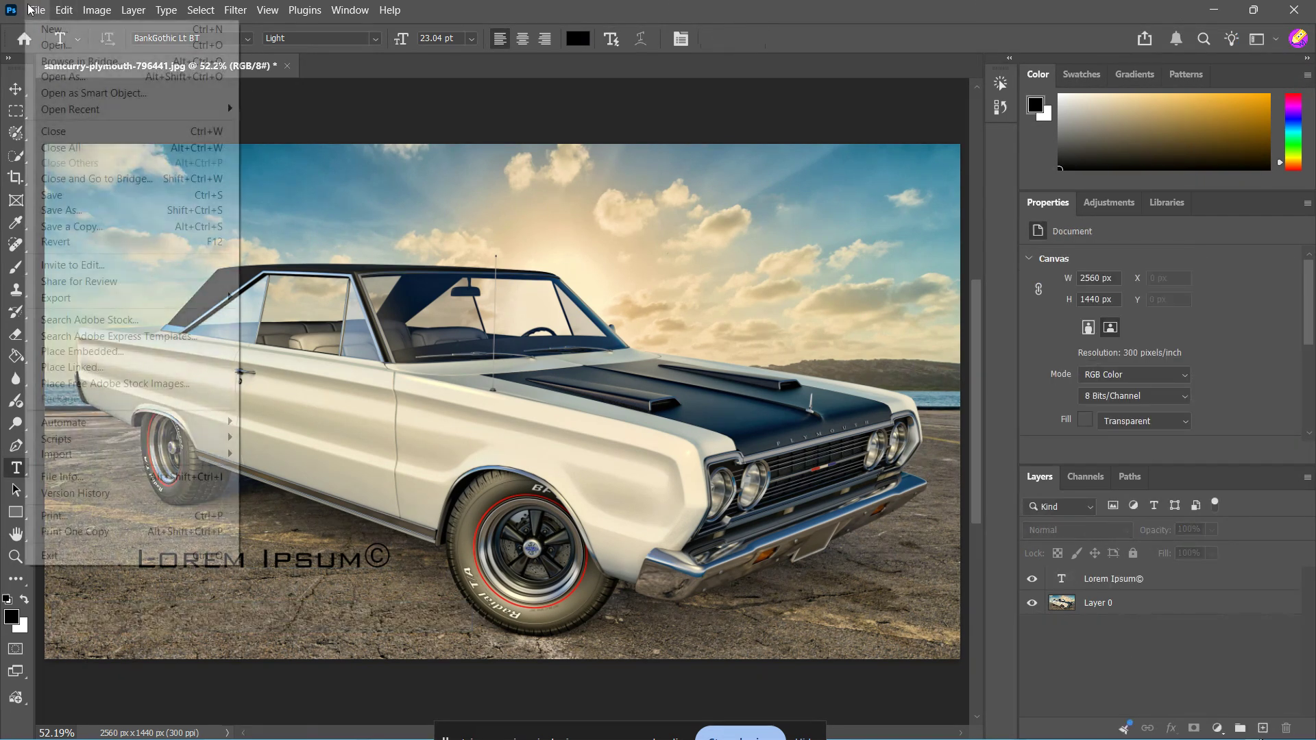
{"action": "left_click", "coordinate": [157, 352]}
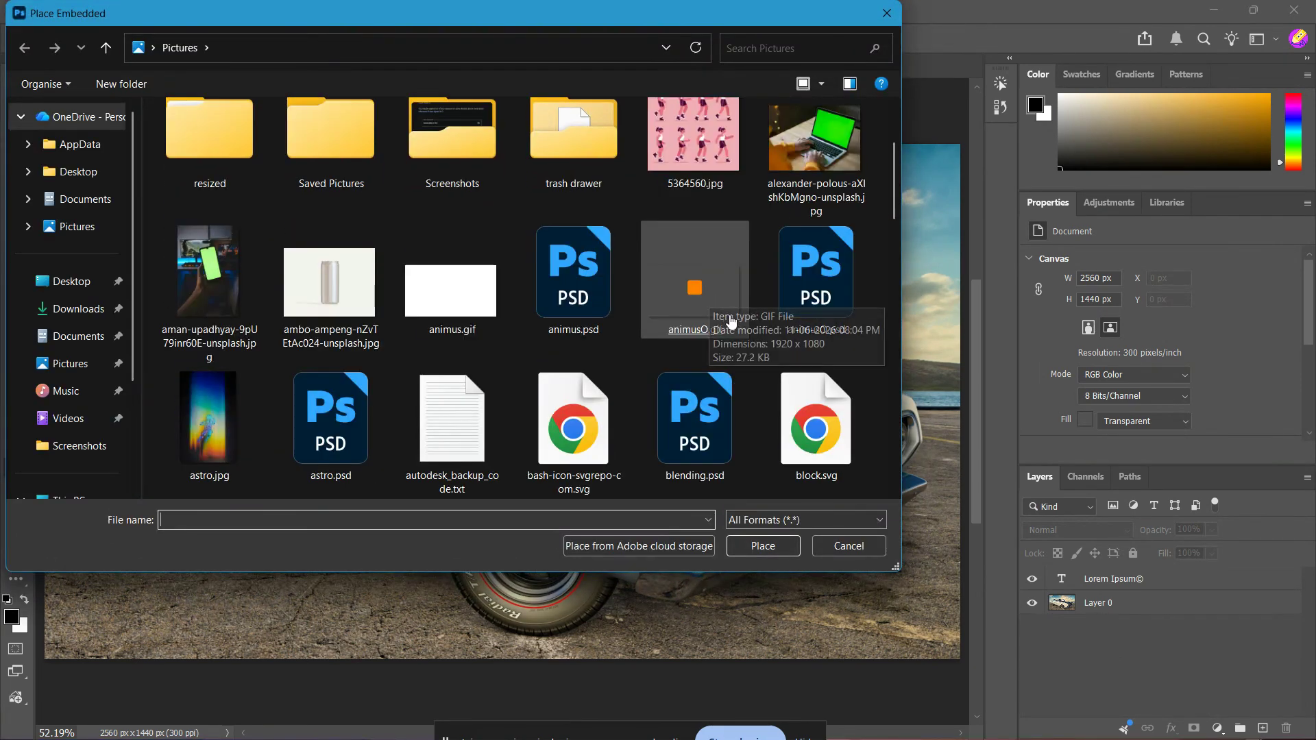
{"action": "scroll", "coordinate": [710, 296], "scroll_direction": "down", "scroll_amount": 5}
{"action": "scroll", "coordinate": [732, 325], "scroll_direction": "down", "scroll_amount": 8}
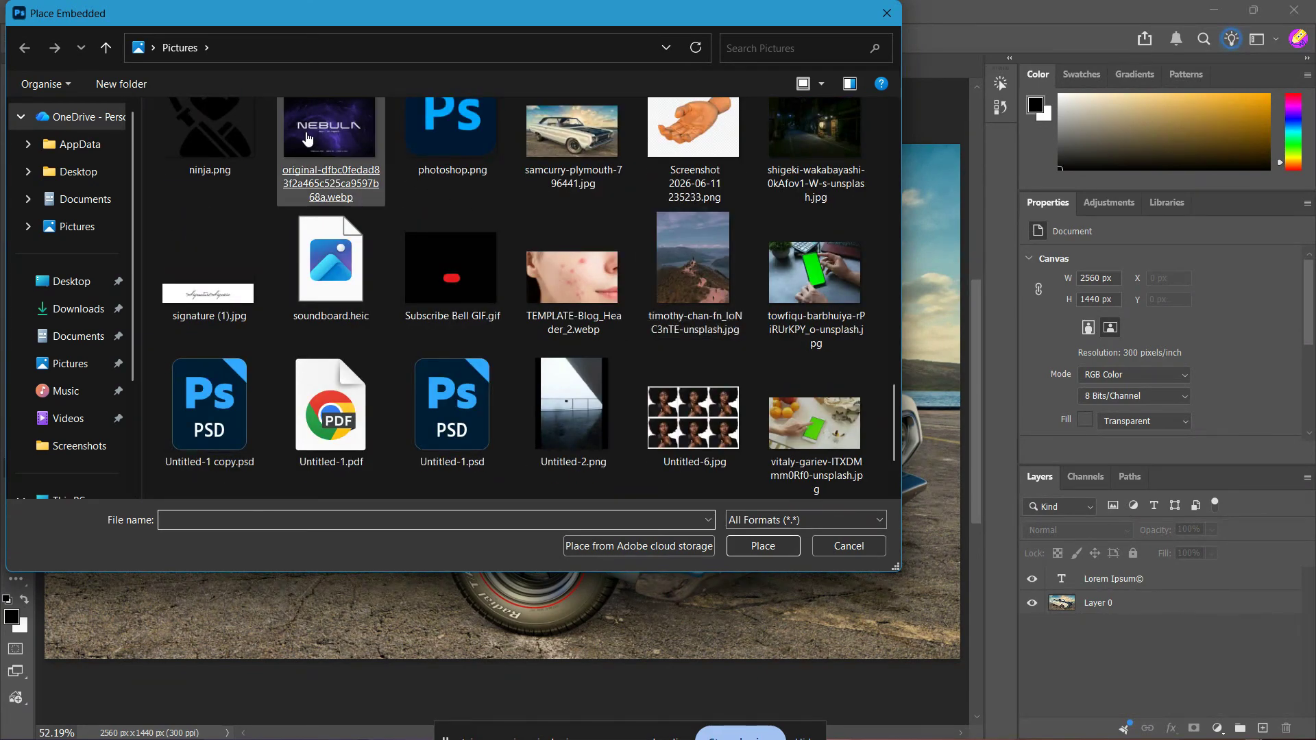
{"action": "double_click", "coordinate": [209, 134]}
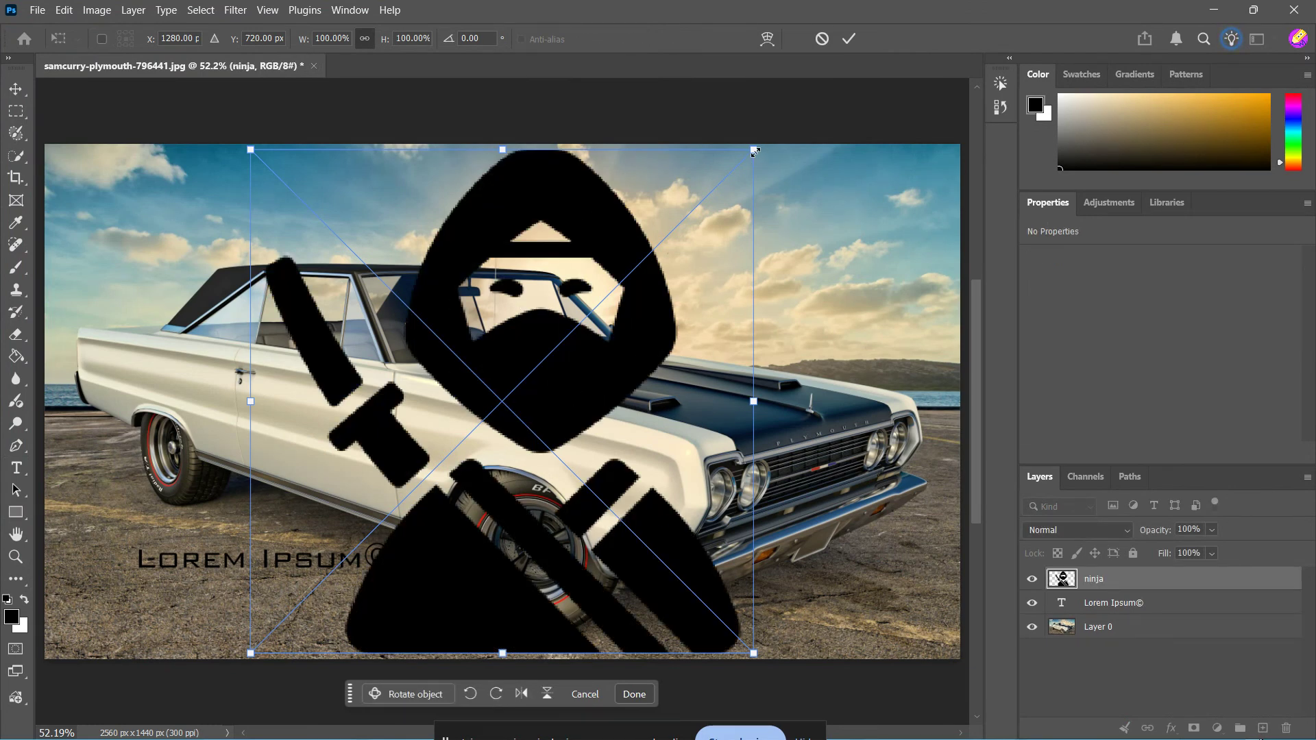
Scale the ninja logo to about 17% and position it in the photo's upper-right corner.
{"action": "left_click_drag", "start_coordinate": [756, 152], "coordinate": [736, 181]}
{"action": "left_click_drag", "start_coordinate": [537, 452], "coordinate": [569, 448]}
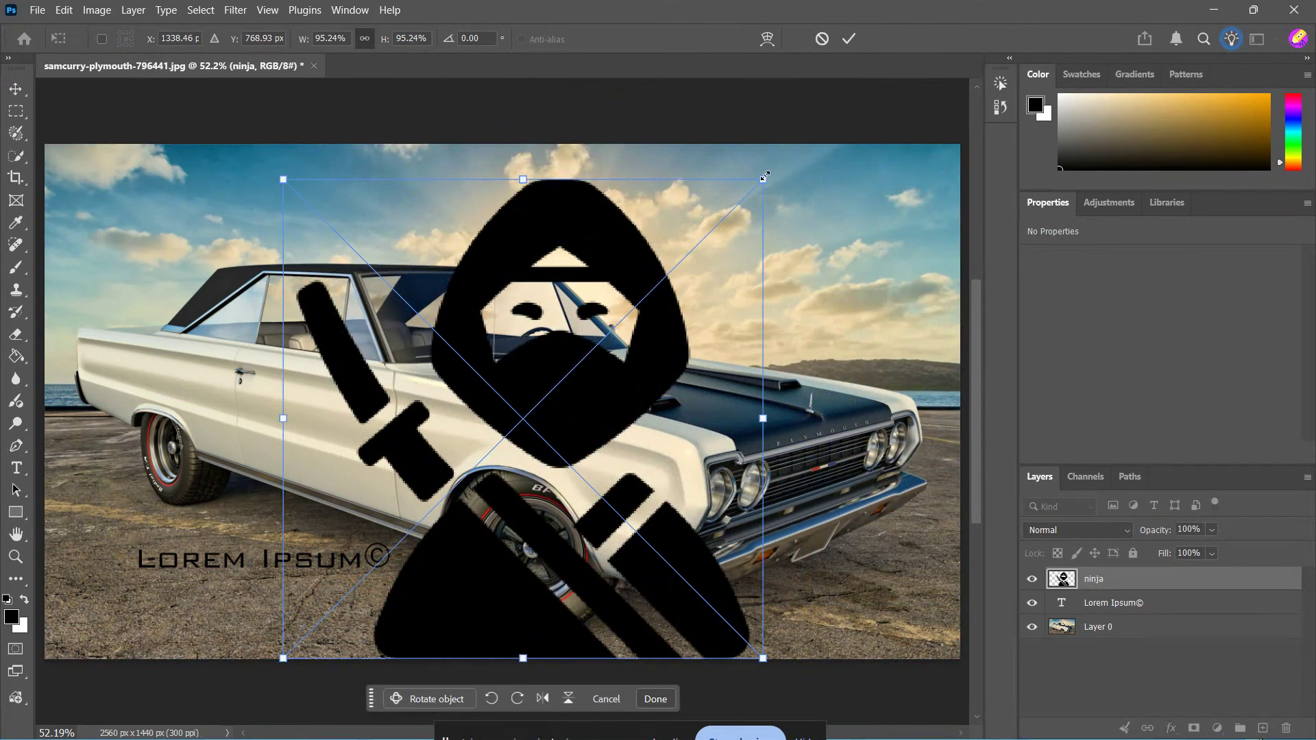
{"action": "left_click_drag", "start_coordinate": [765, 177], "coordinate": [566, 377]}
{"action": "left_click_drag", "start_coordinate": [559, 449], "coordinate": [939, 224]}
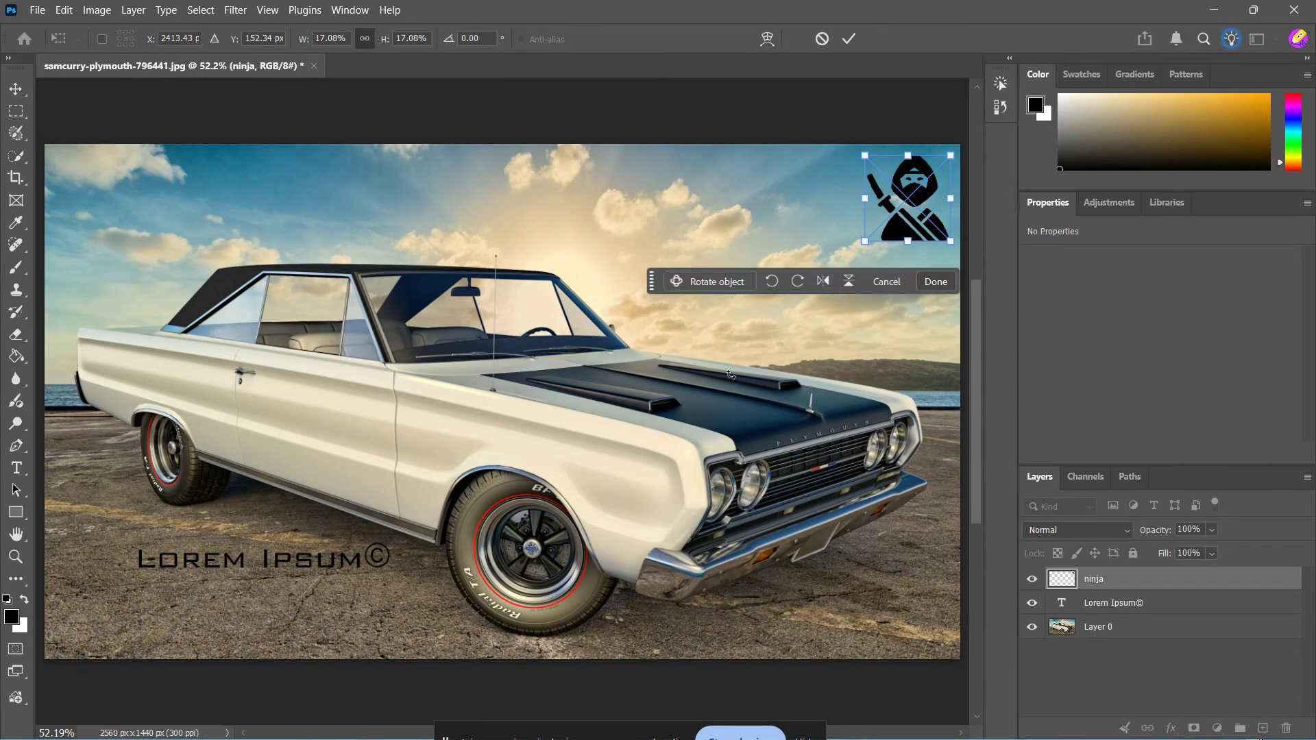
{"action": "key", "text": "Return"}
Move the "Lorem Ipsum©" text into the photo's lower-right corner.
{"action": "key", "text": "t"}
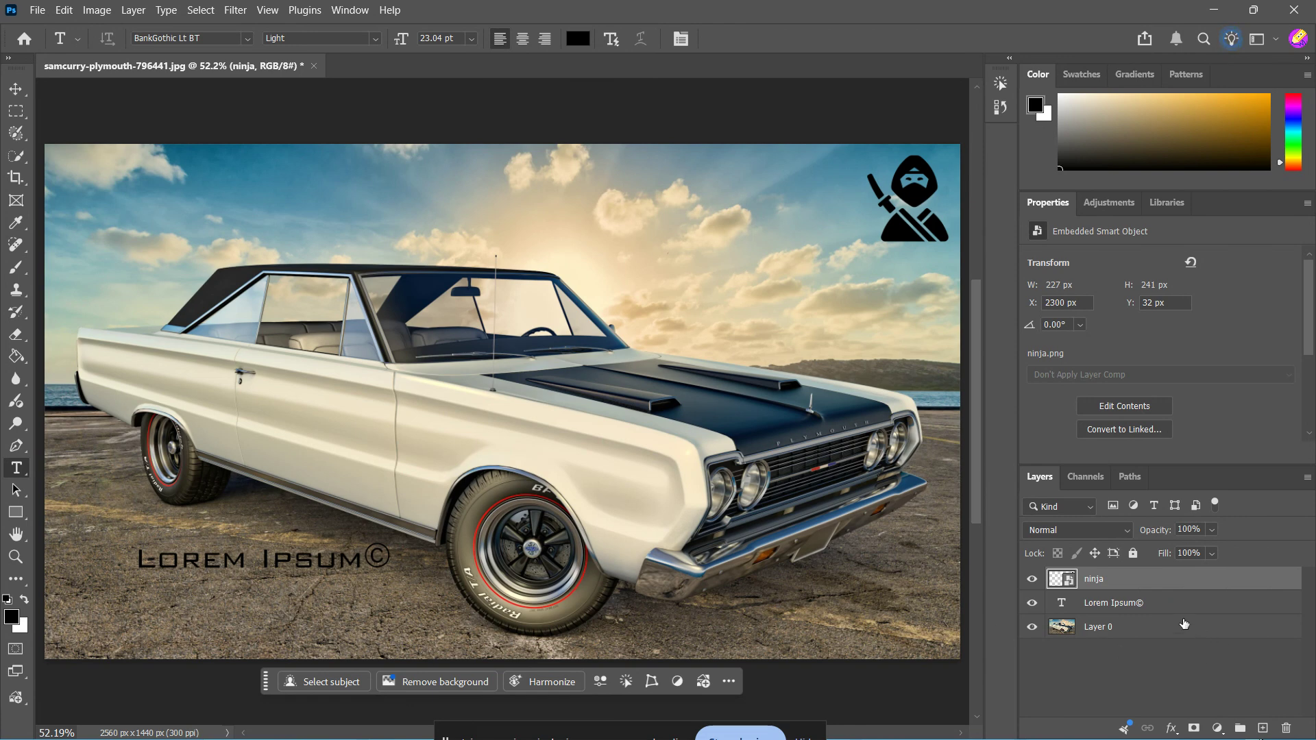
{"action": "left_click", "coordinate": [1151, 605]}
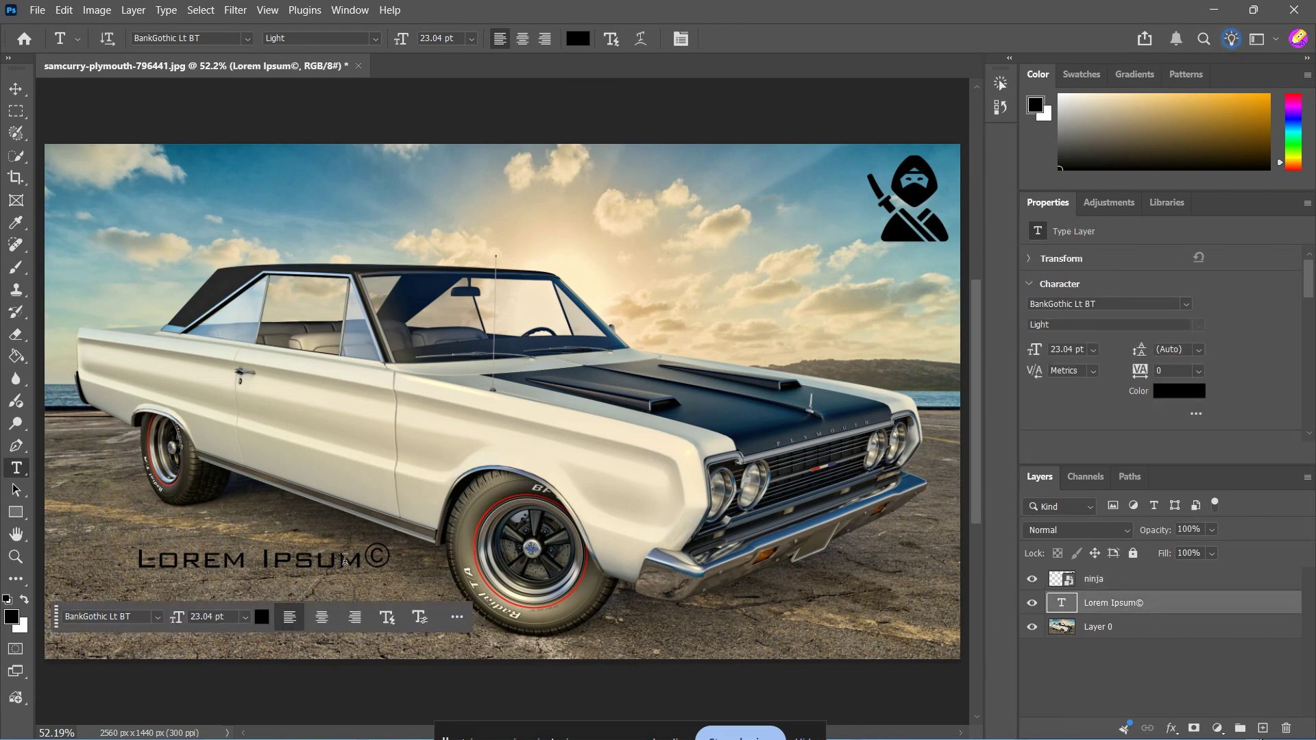
{"action": "key", "text": "v"}
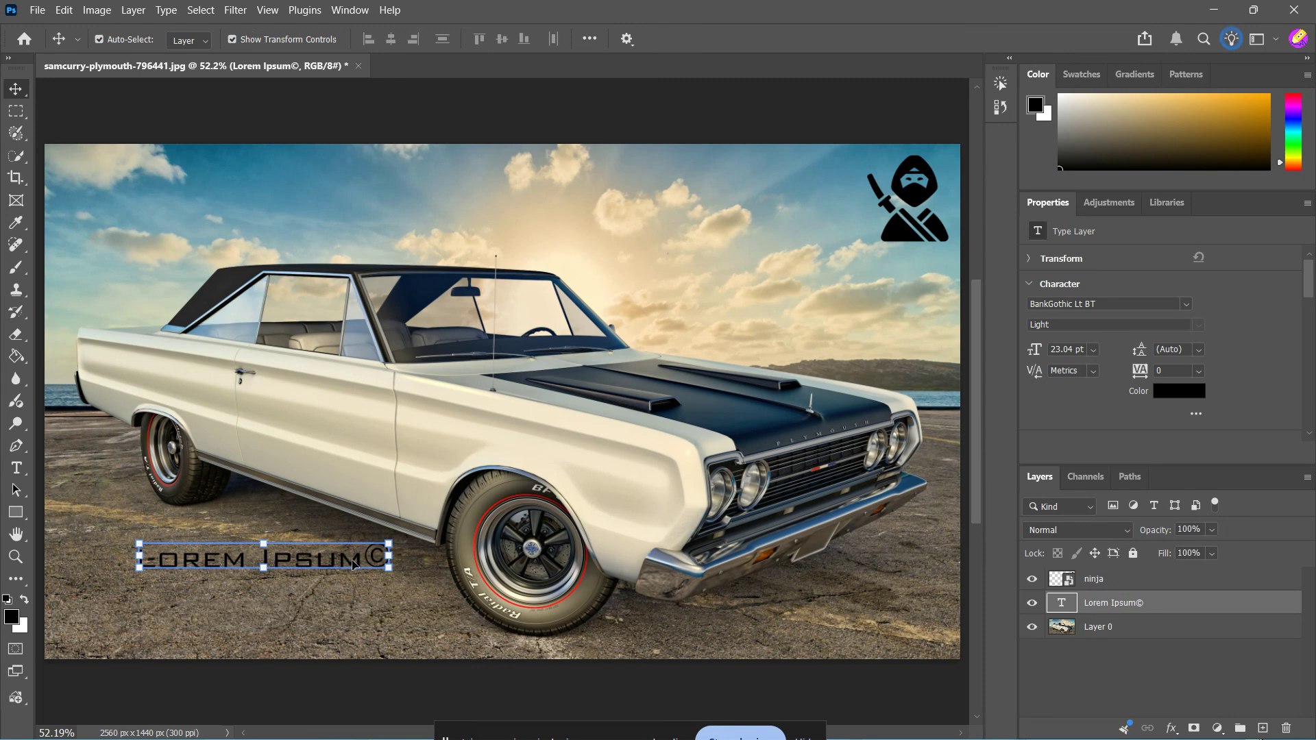
{"action": "left_click_drag", "start_coordinate": [348, 561], "coordinate": [916, 644]}
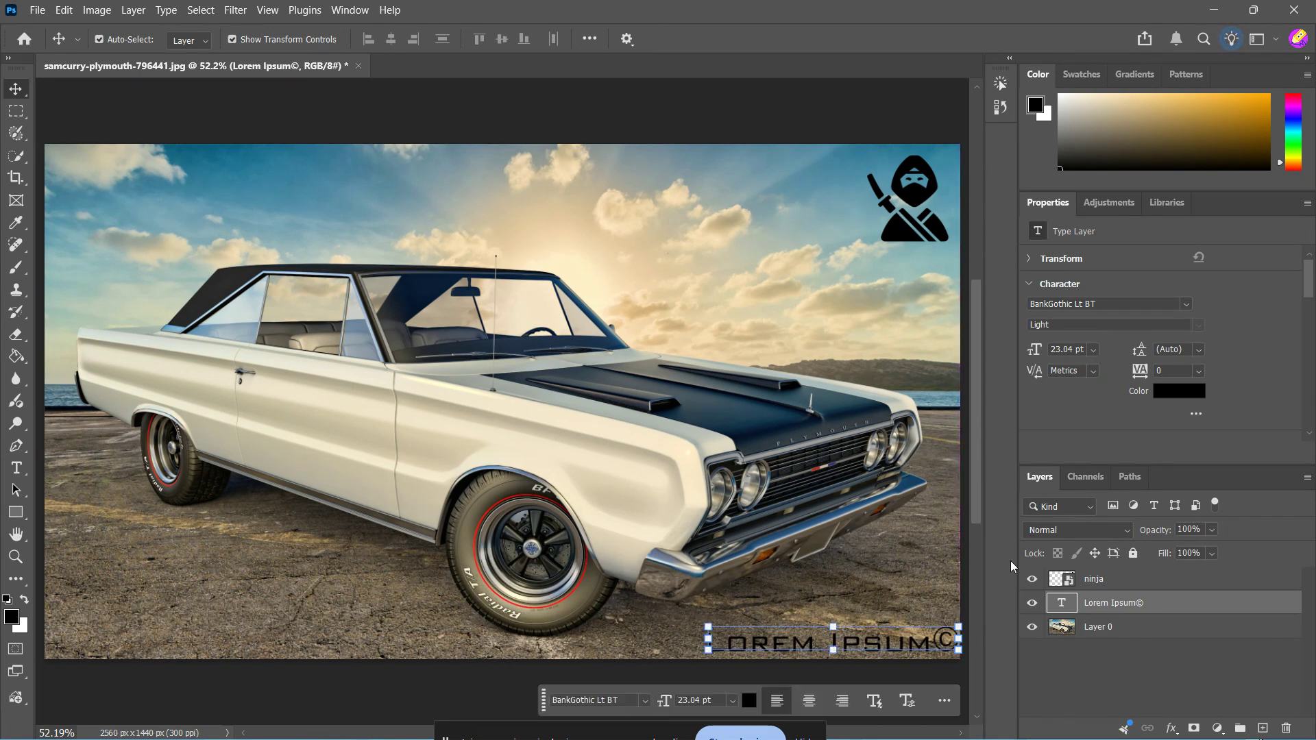
Set the "Lorem Ipsum©" layer's opacity to 67% and its blend mode to Overlay.
{"action": "left_click", "coordinate": [1212, 530]}
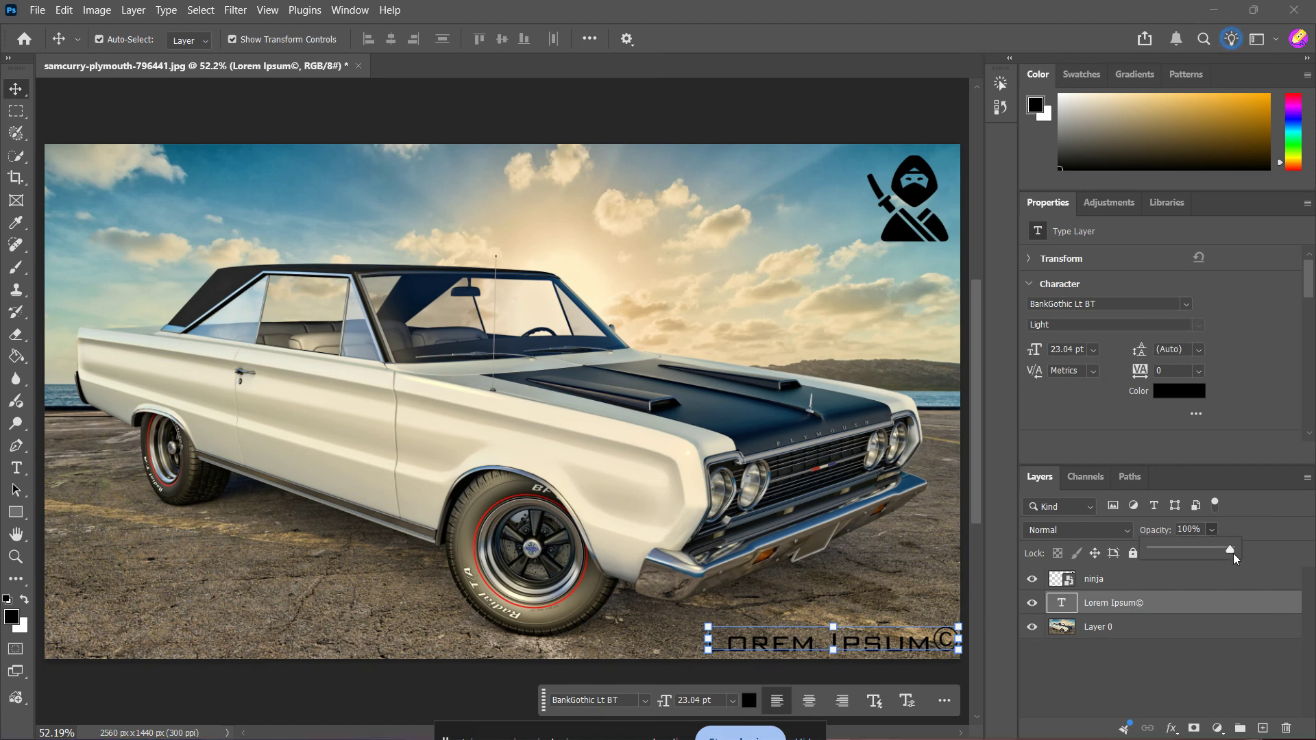
{"action": "left_click_drag", "start_coordinate": [1203, 559], "coordinate": [1191, 561]}
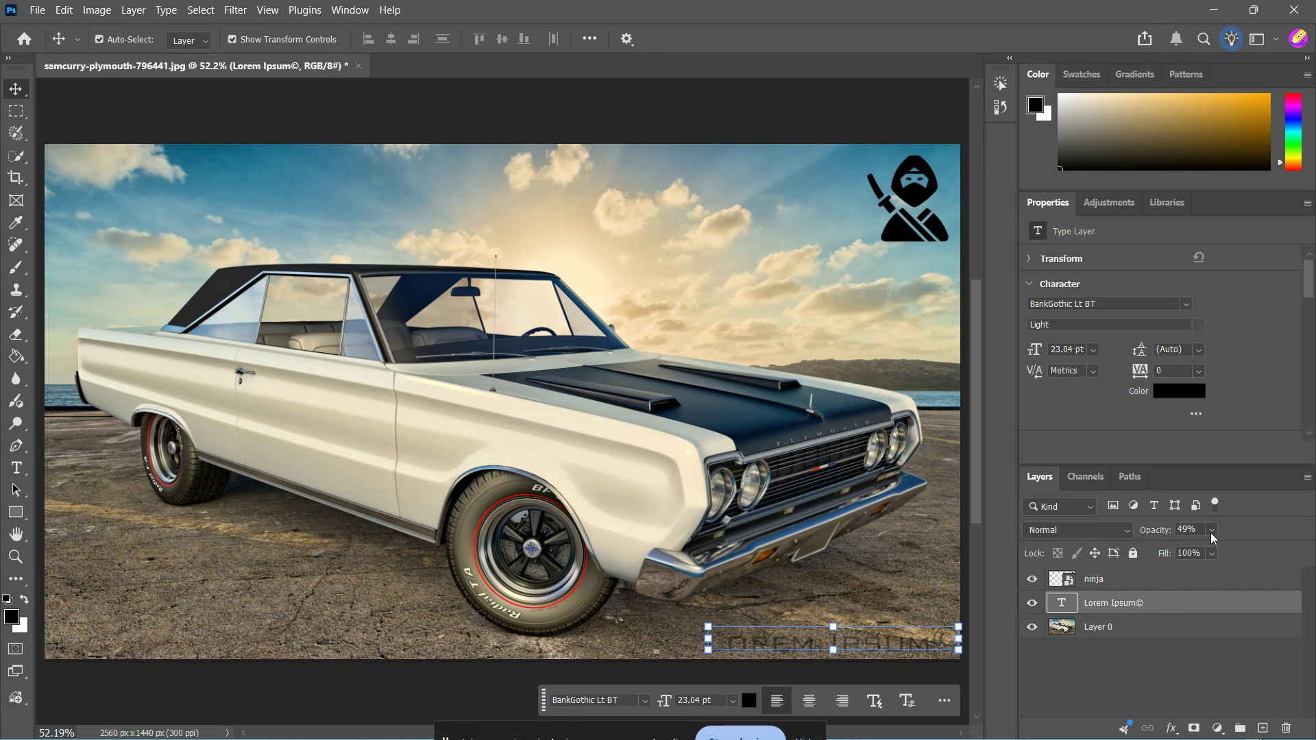
{"action": "left_click", "coordinate": [1210, 532]}
{"action": "mouse_move", "coordinate": [1223, 553]}
{"action": "left_mouse_down"}
{"action": "mouse_move", "coordinate": [1203, 552]}
{"action": "mouse_move", "coordinate": [1228, 554]}
{"action": "left_mouse_up"}
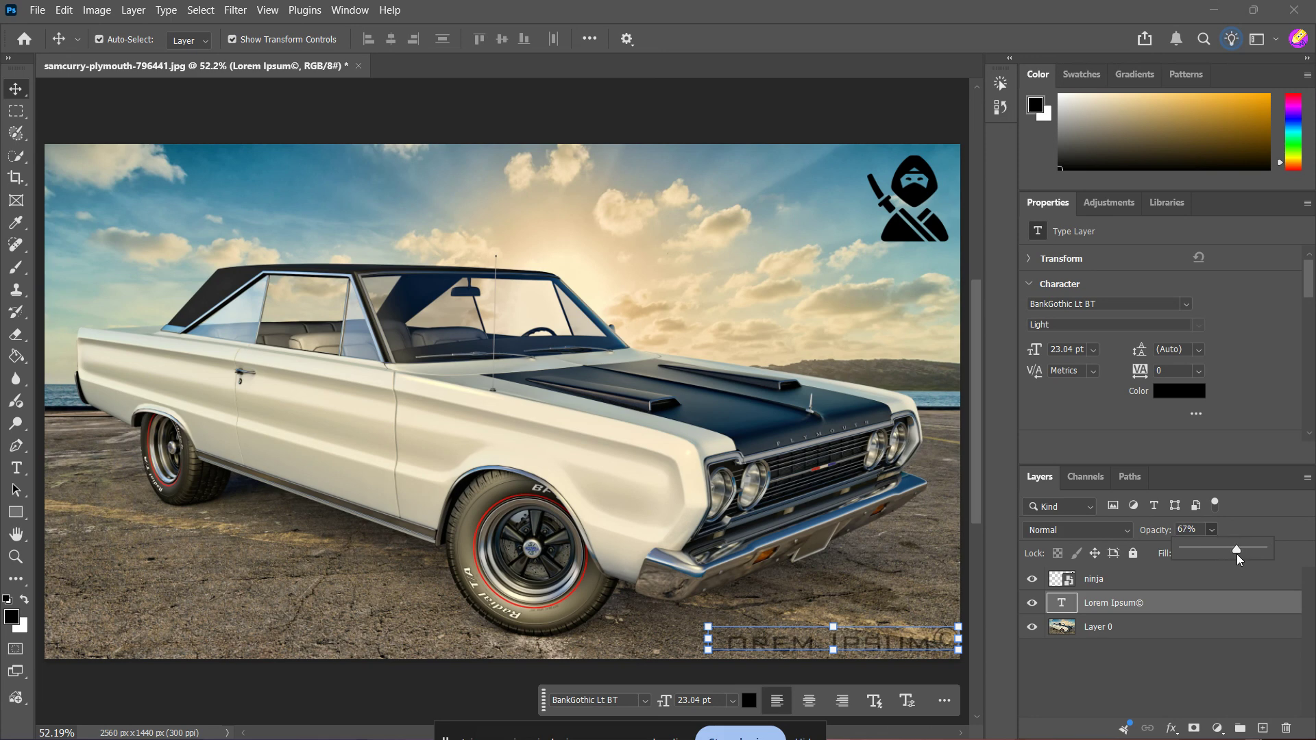
{"action": "left_click", "coordinate": [1110, 527]}
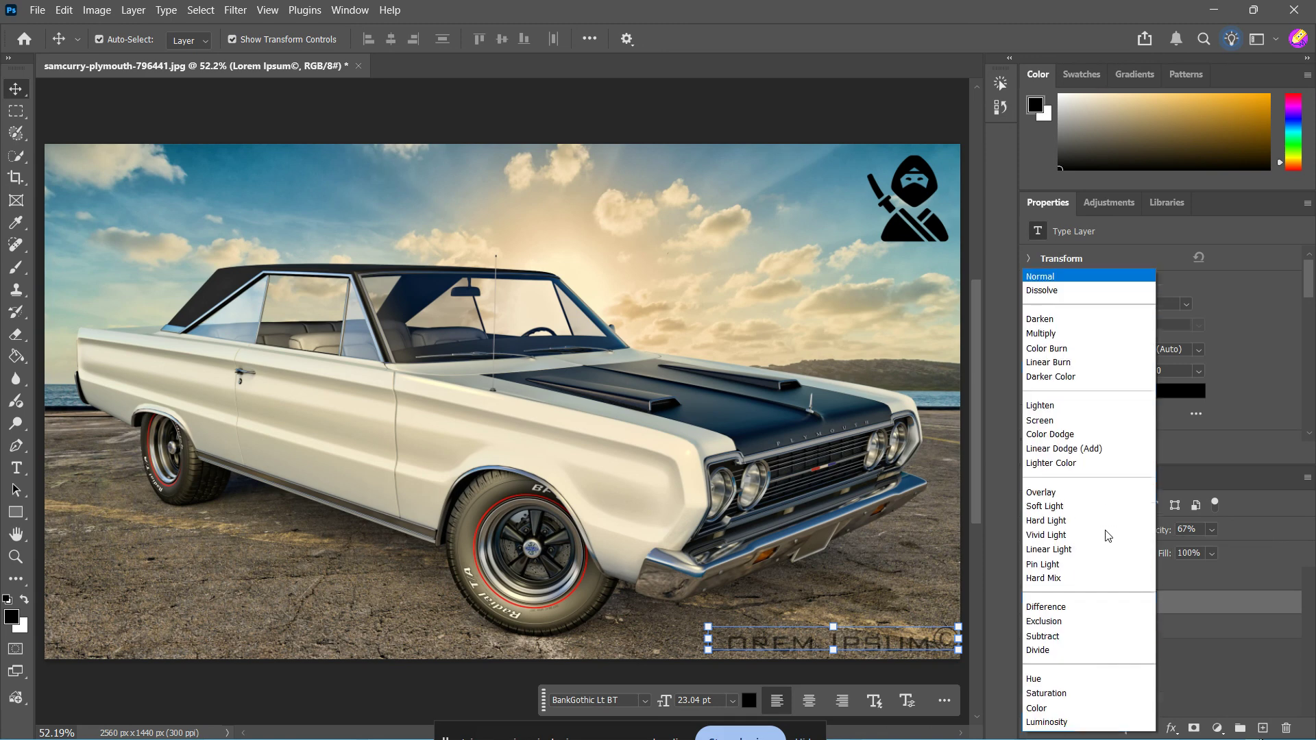
{"action": "left_click", "coordinate": [1049, 494]}
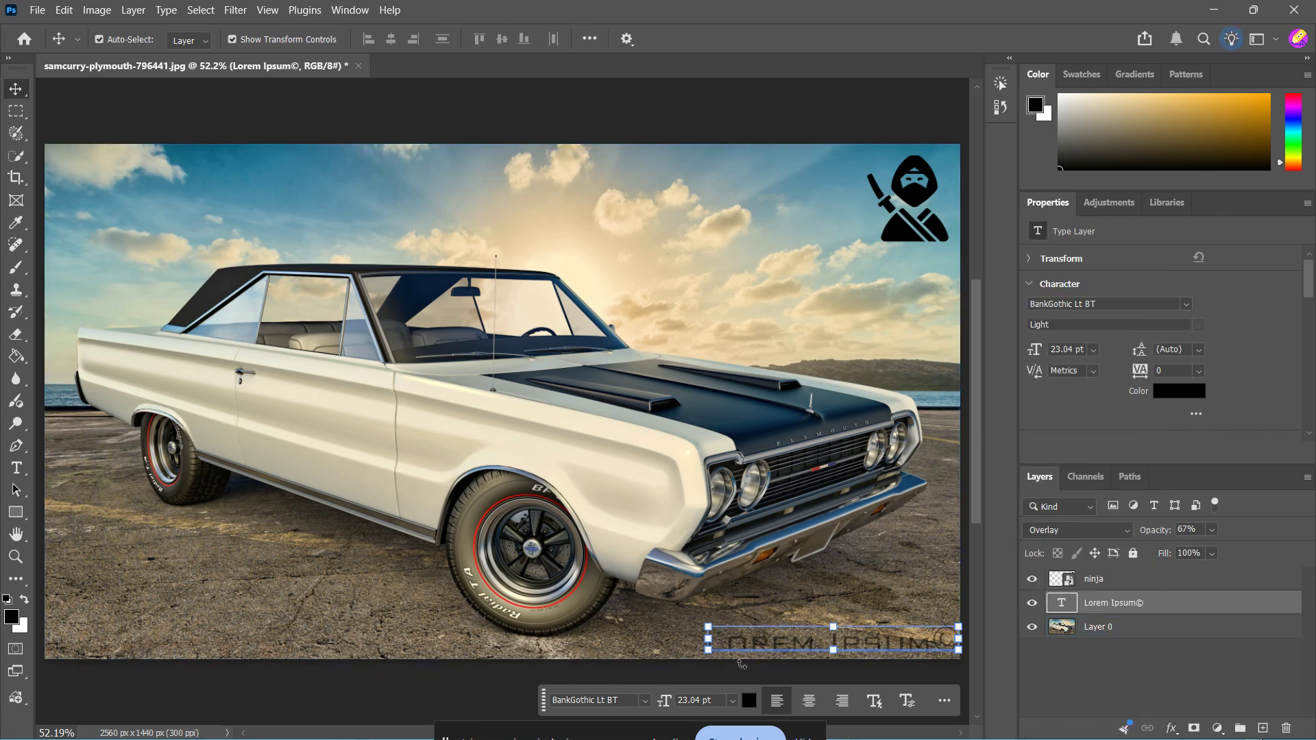
{"action": "left_click", "coordinate": [1082, 674]}
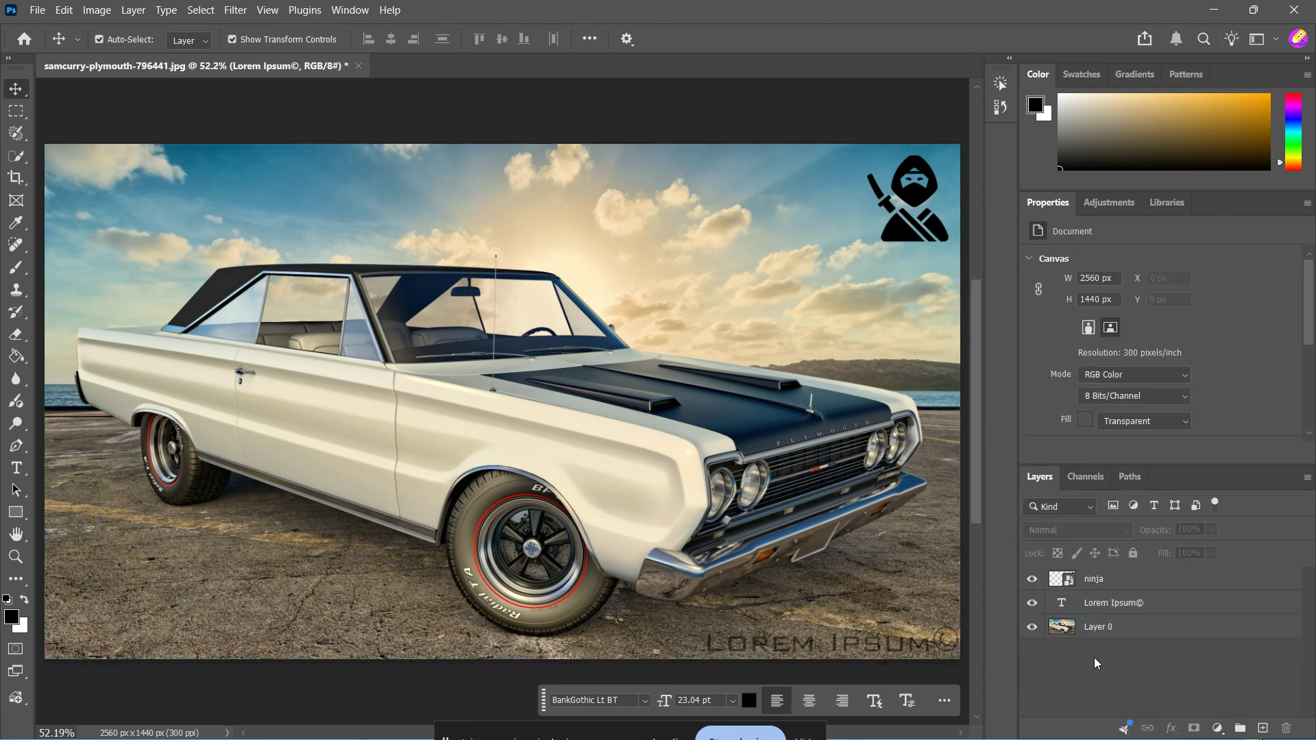
Set the ninja layer's opacity to 51% and its blend mode to Overlay.
{"action": "left_click", "coordinate": [1131, 580]}
{"action": "left_click", "coordinate": [1213, 531]}
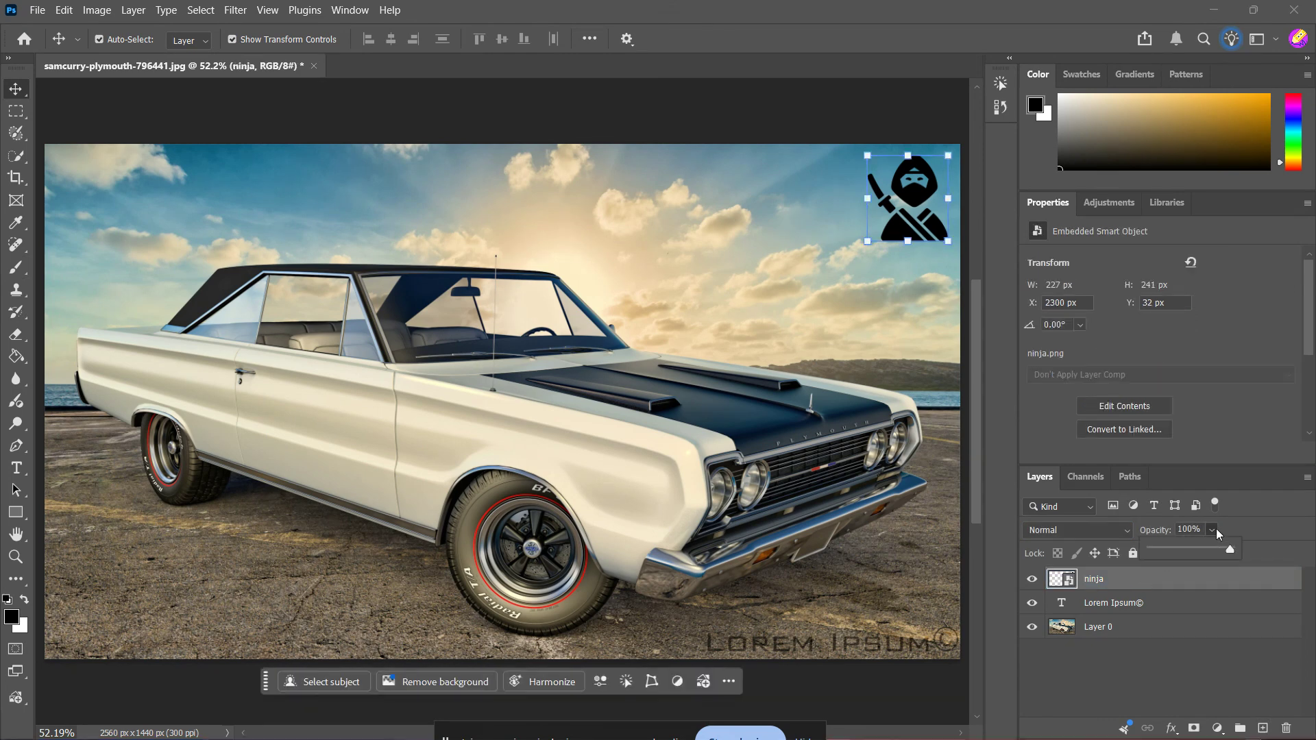
{"action": "left_click_drag", "start_coordinate": [1224, 551], "coordinate": [1191, 557]}
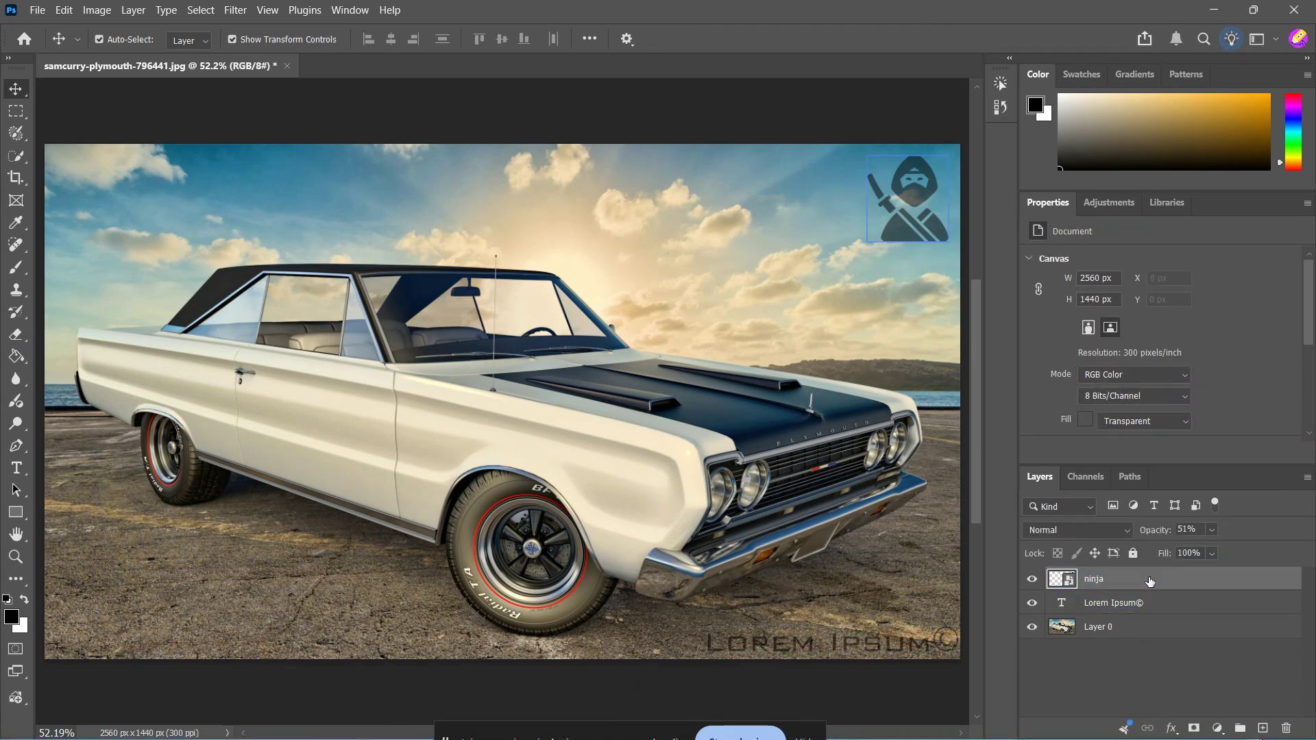
{"action": "left_click", "coordinate": [1108, 533]}
{"action": "left_click", "coordinate": [1068, 492]}
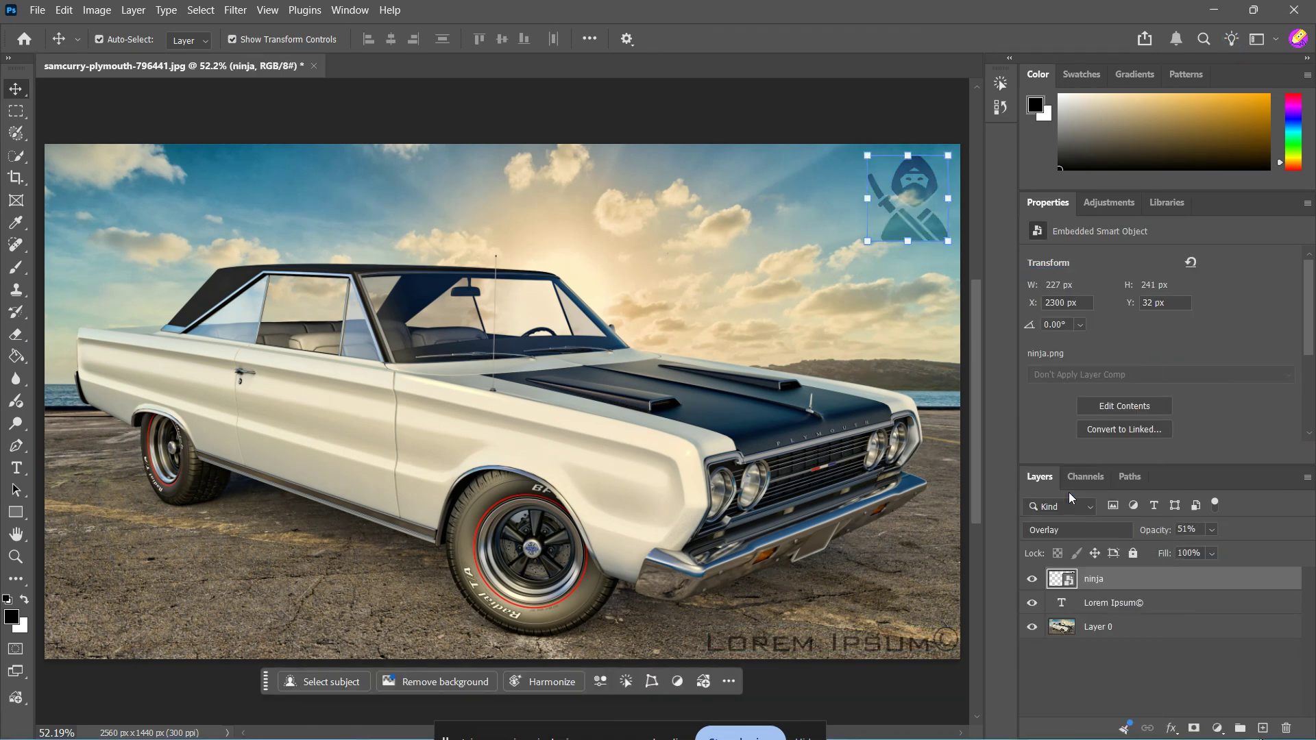
{"action": "left_click", "coordinate": [1096, 679]}
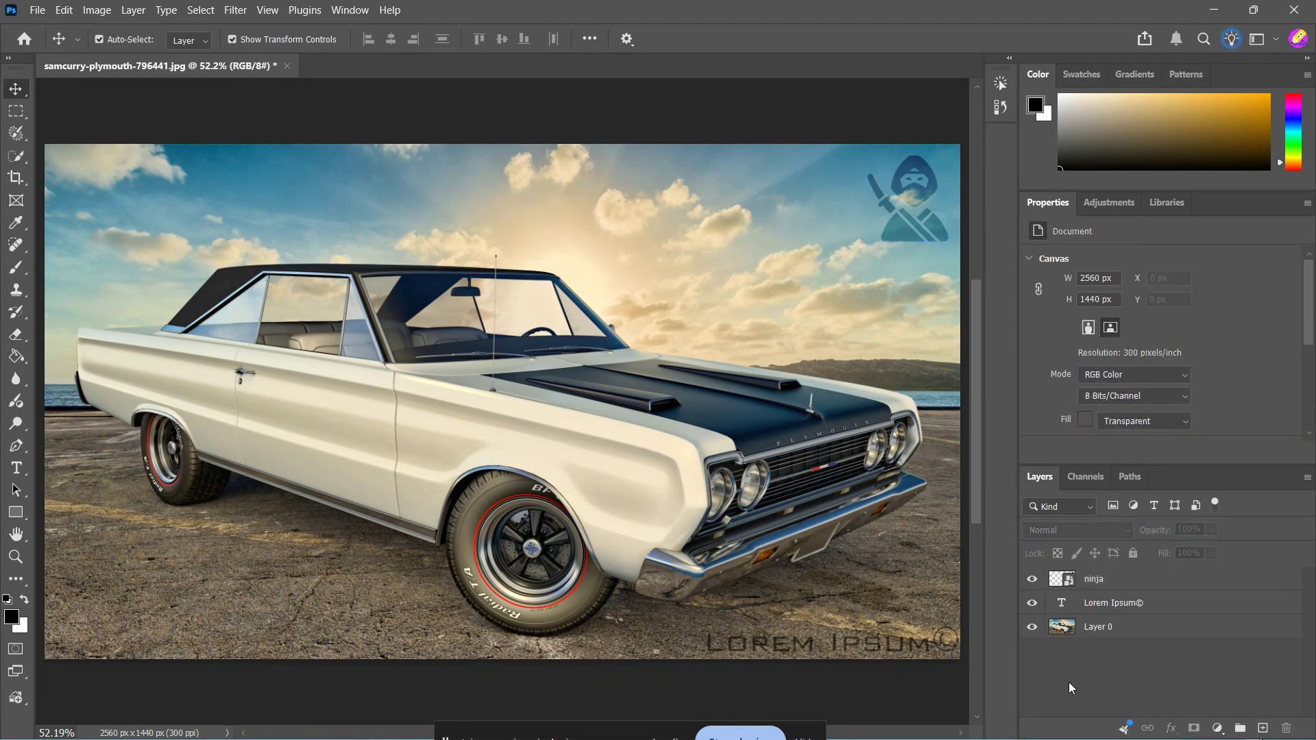
Lower the "Lorem Ipsum©" layer's opacity to 47%.
{"action": "left_click", "coordinate": [1093, 628]}
{"action": "left_click", "coordinate": [1111, 605]}
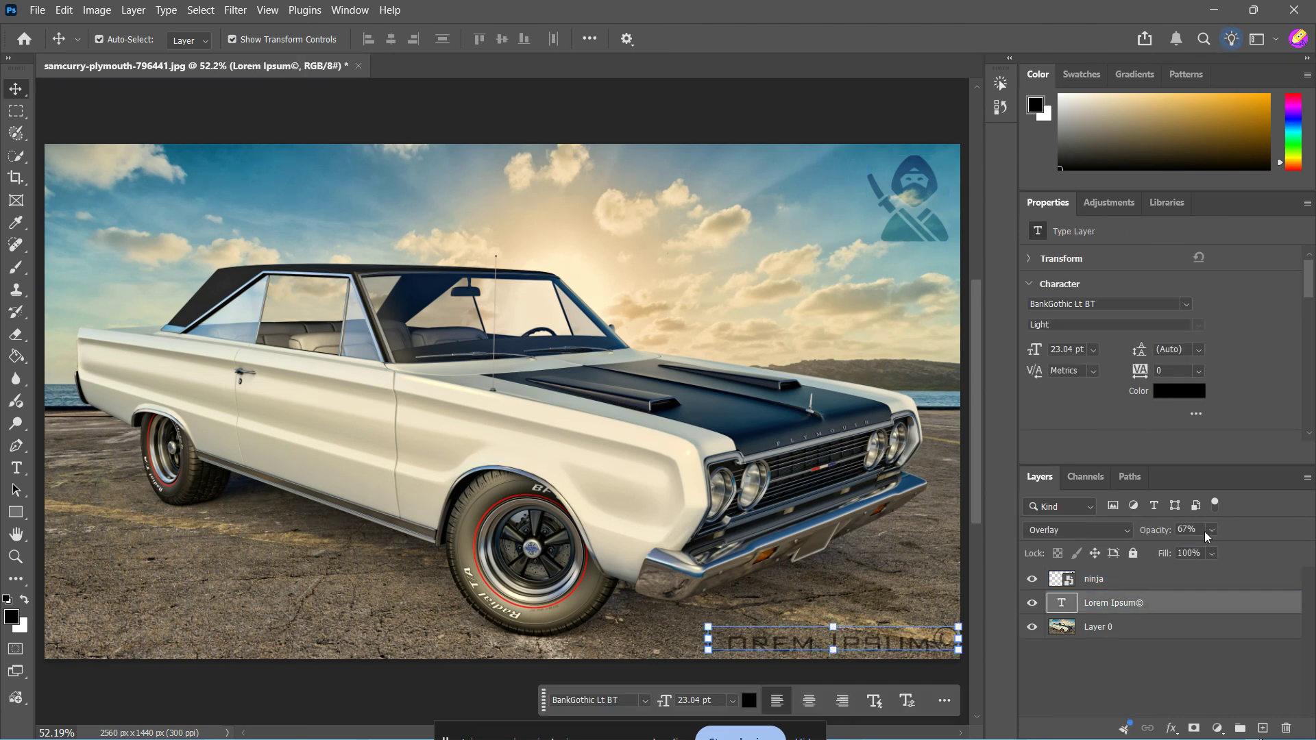
{"action": "left_click", "coordinate": [1211, 531]}
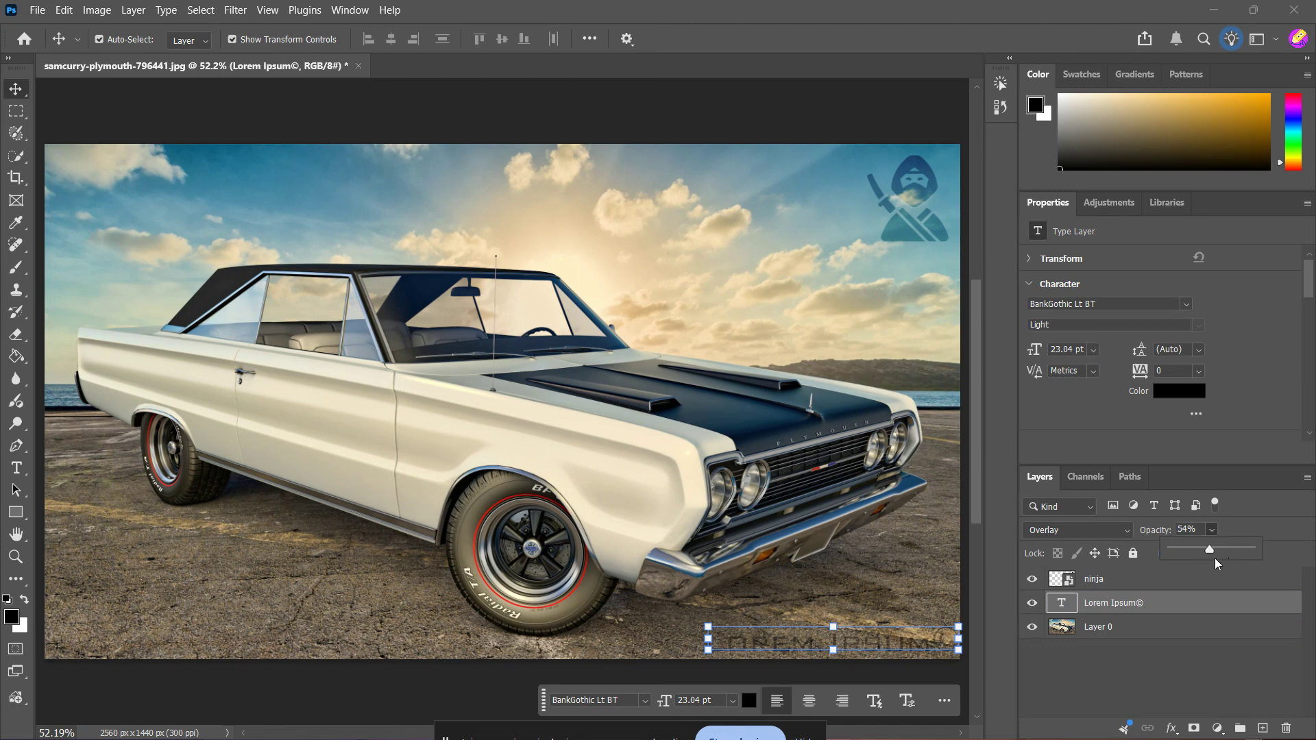
{"action": "left_click", "coordinate": [1154, 673]}
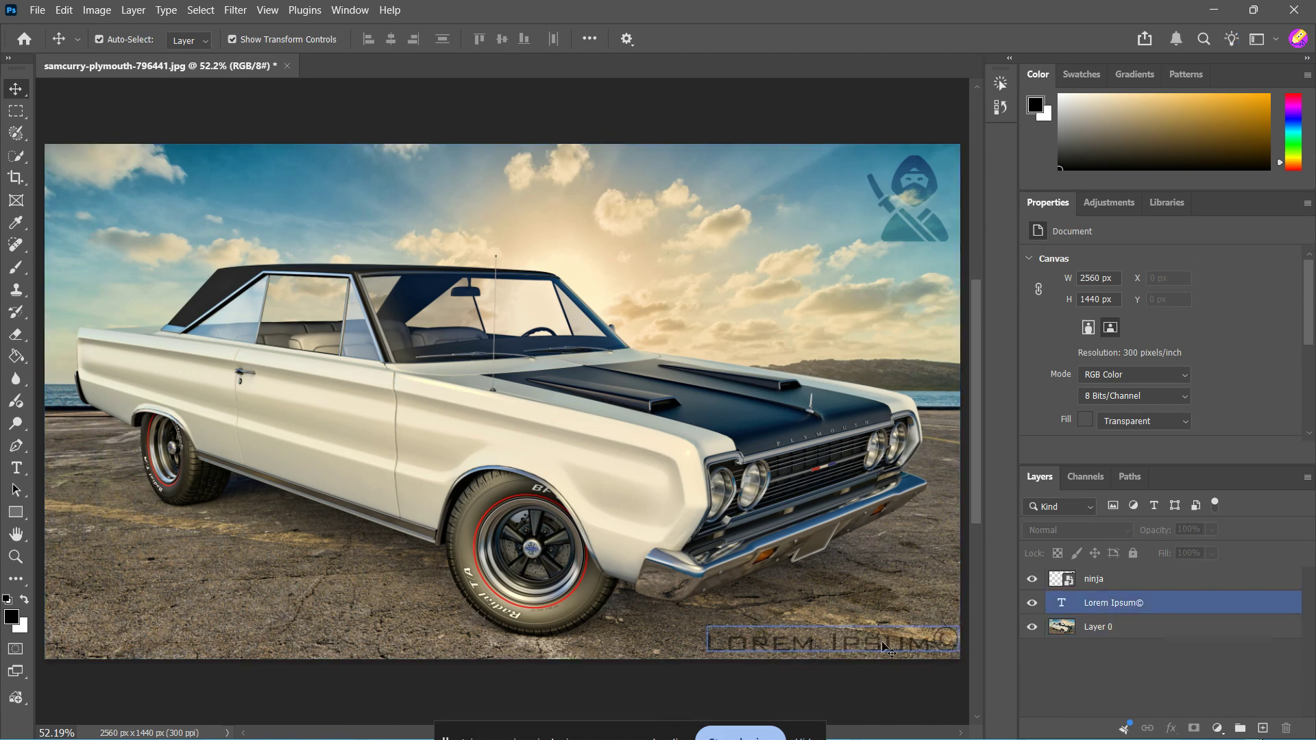
{"action": "left_click", "coordinate": [1130, 617]}
{"action": "left_click", "coordinate": [1129, 609]}
{"action": "left_click", "coordinate": [1212, 532]}
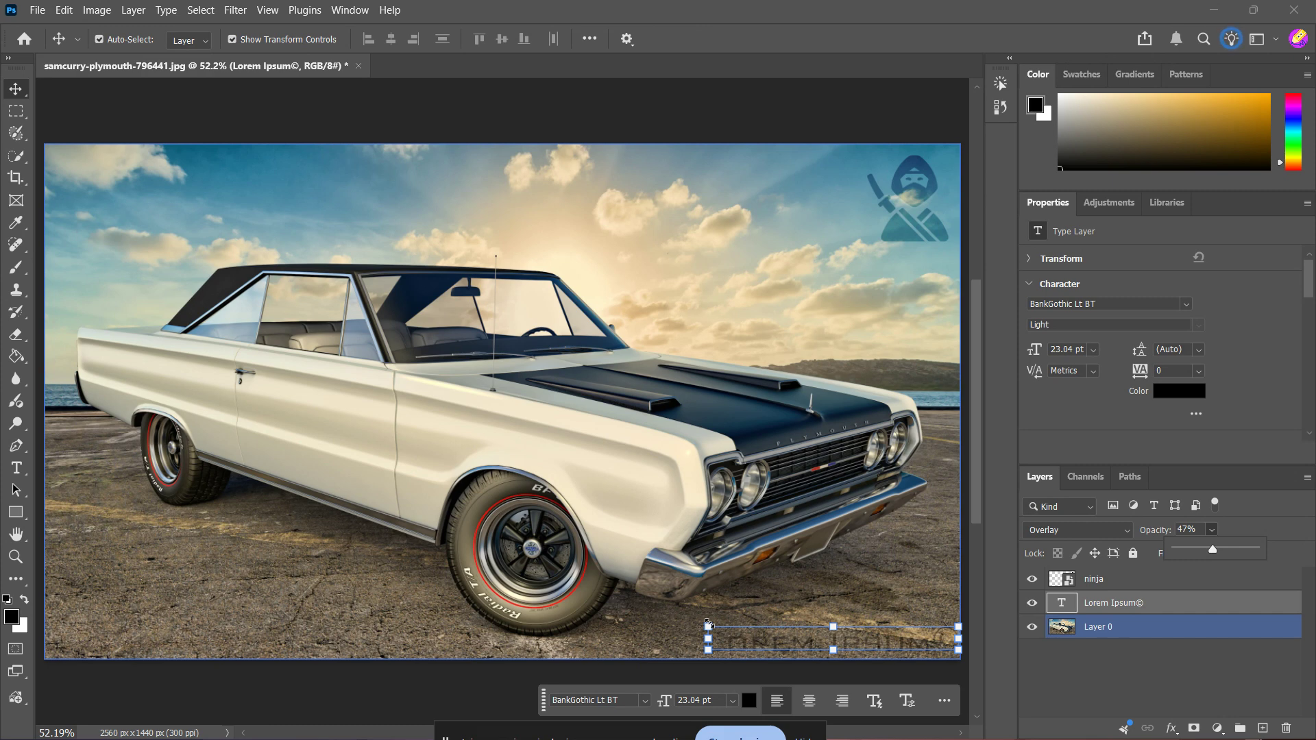
Enlarge the "Lorem Ipsum©" text to about 144%, keeping it anchored in the photo's lower-right corner, and deselect the layer.
{"action": "key", "text": "ctrl"}
{"action": "key", "text": "ctrl+t"}
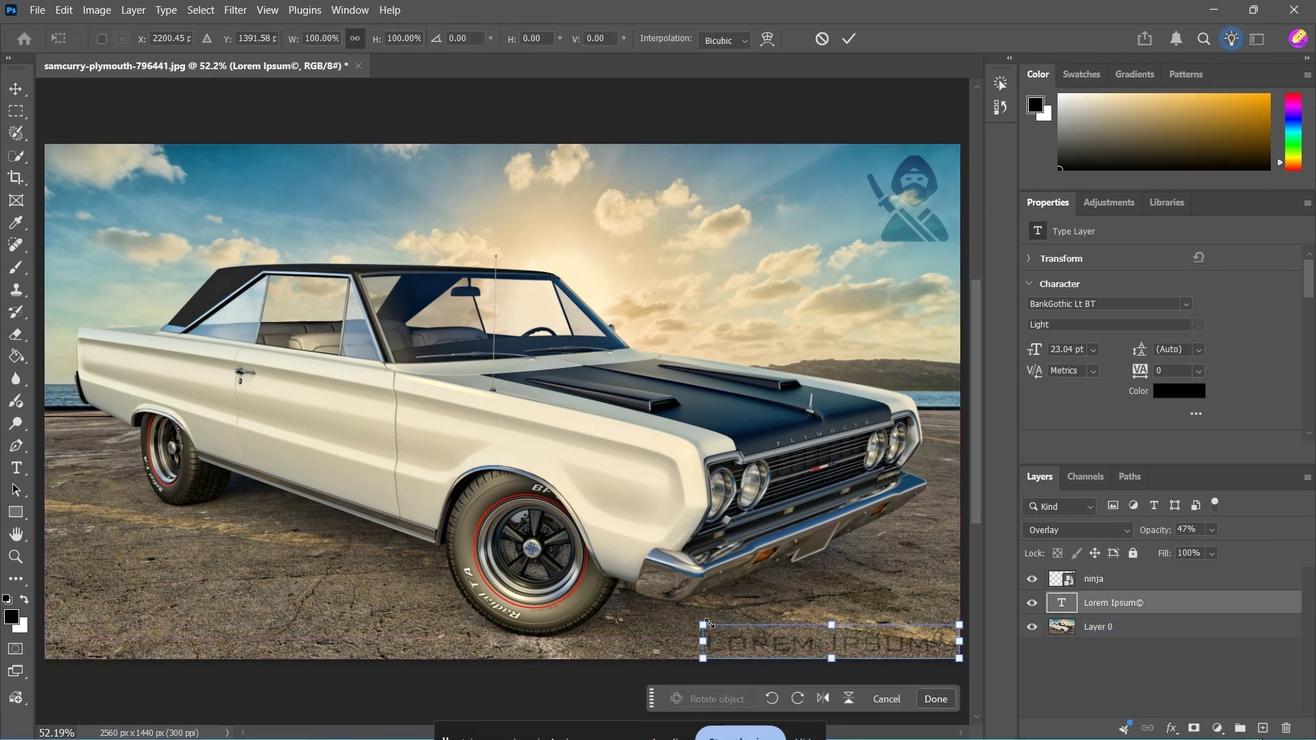
{"action": "left_click_drag", "start_coordinate": [709, 624], "coordinate": [601, 564]}
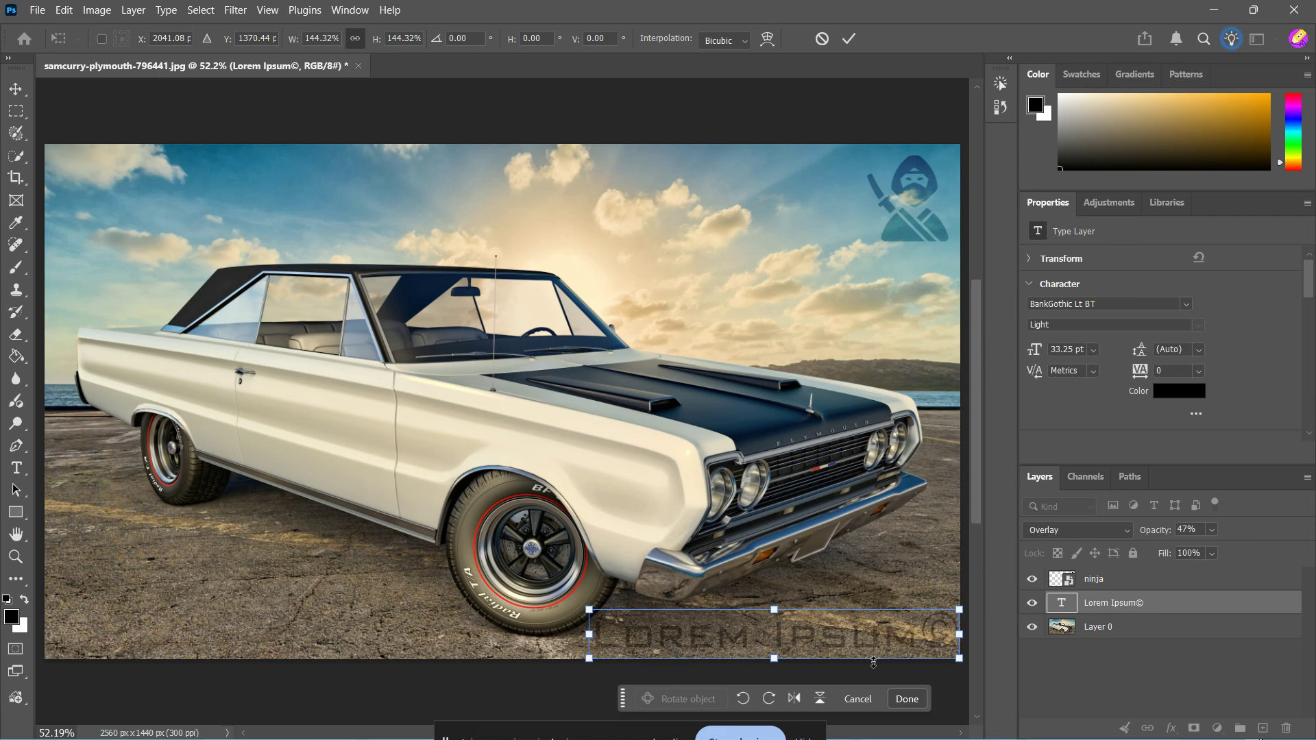
{"action": "key", "text": "Return"}
{"action": "left_click", "coordinate": [1079, 689]}
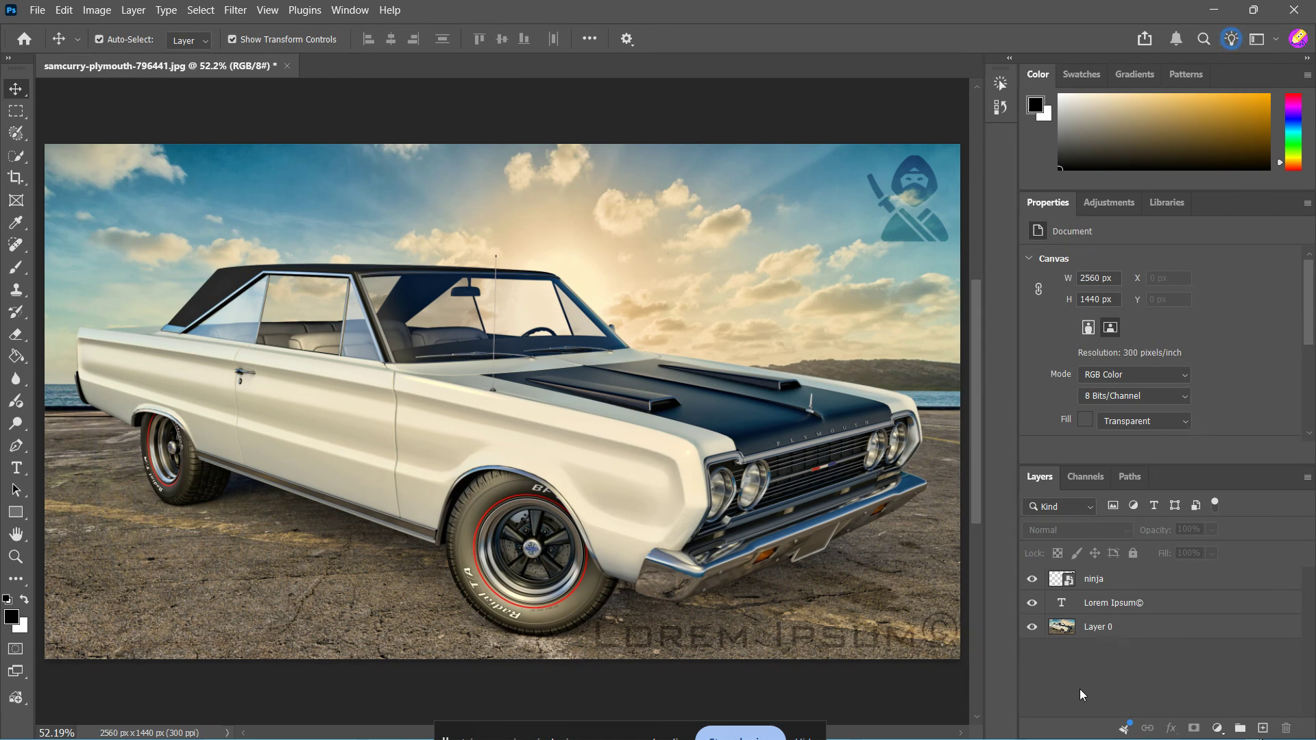
{"action": "left_click", "coordinate": [1132, 605]}
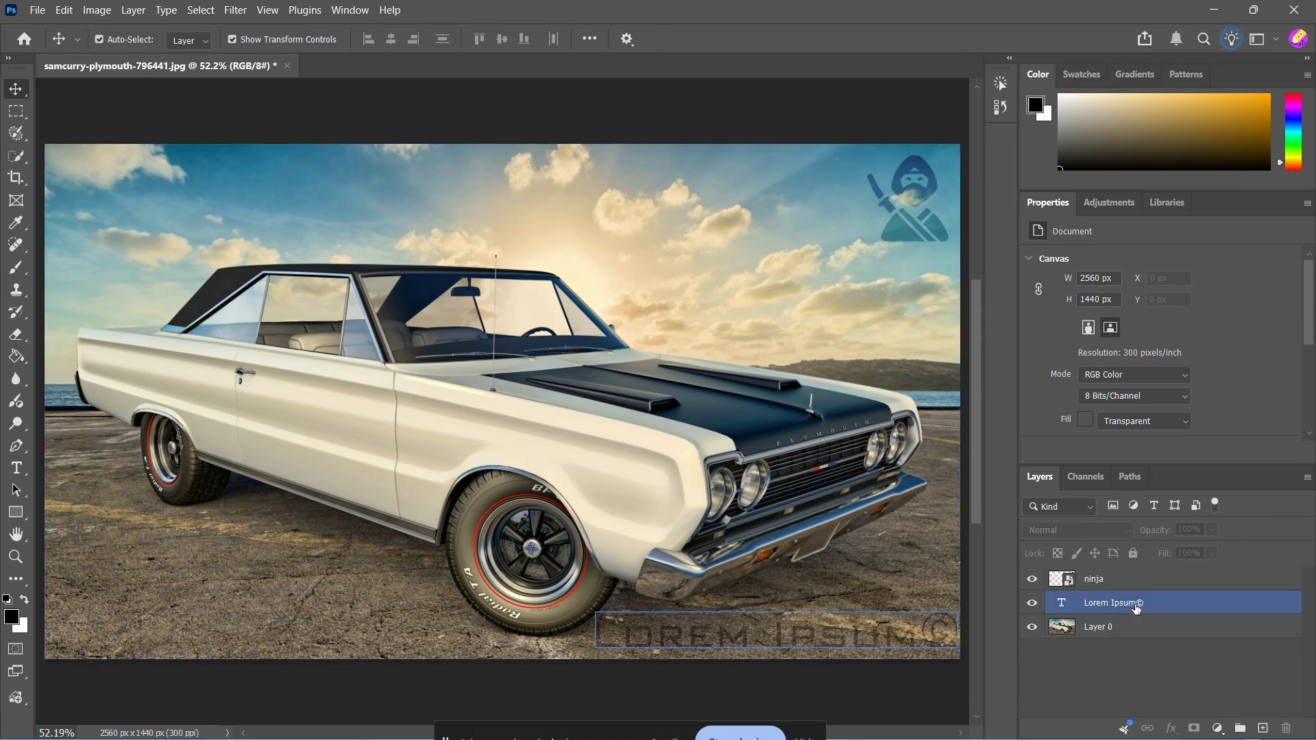
{"action": "left_click", "coordinate": [1142, 587]}
{"action": "left_click", "coordinate": [1144, 603]}
{"action": "left_click", "coordinate": [1146, 584]}
{"action": "left_click", "coordinate": [1144, 606]}
{"action": "left_click", "coordinate": [1105, 697]}
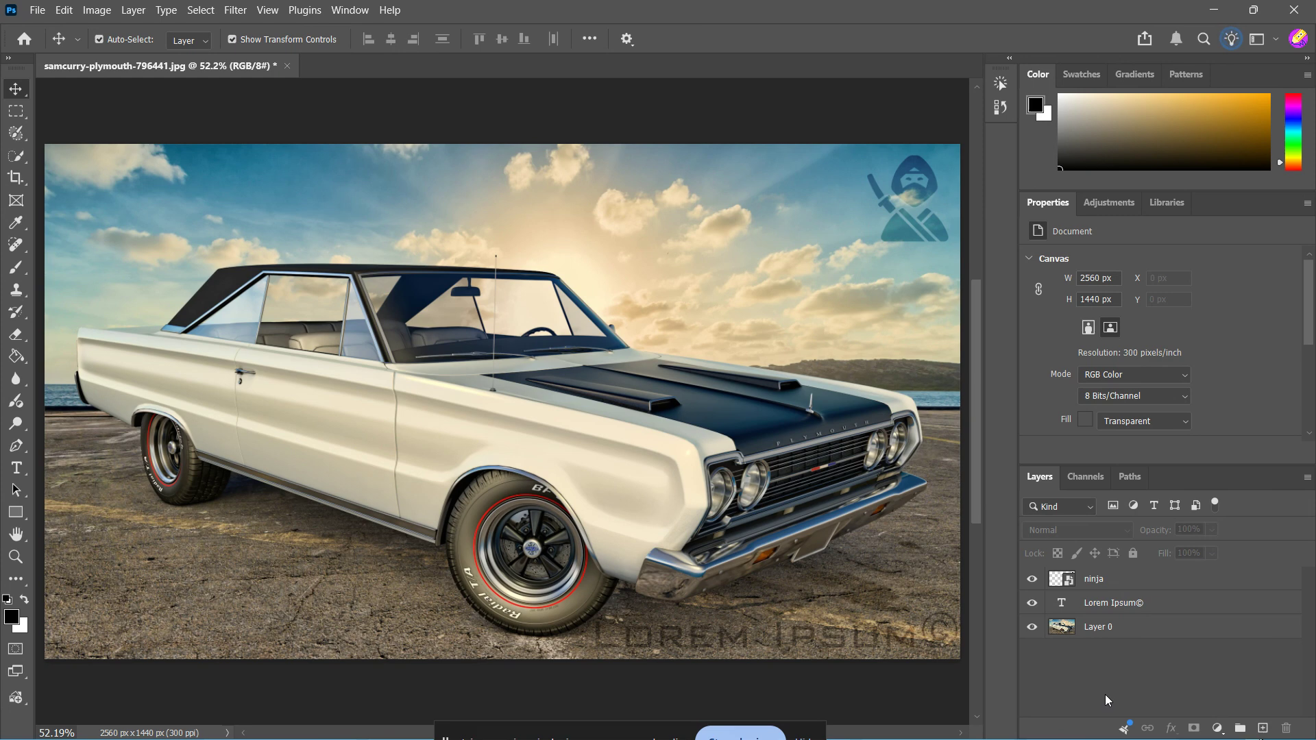
{"action": "left_click", "coordinate": [713, 350]}
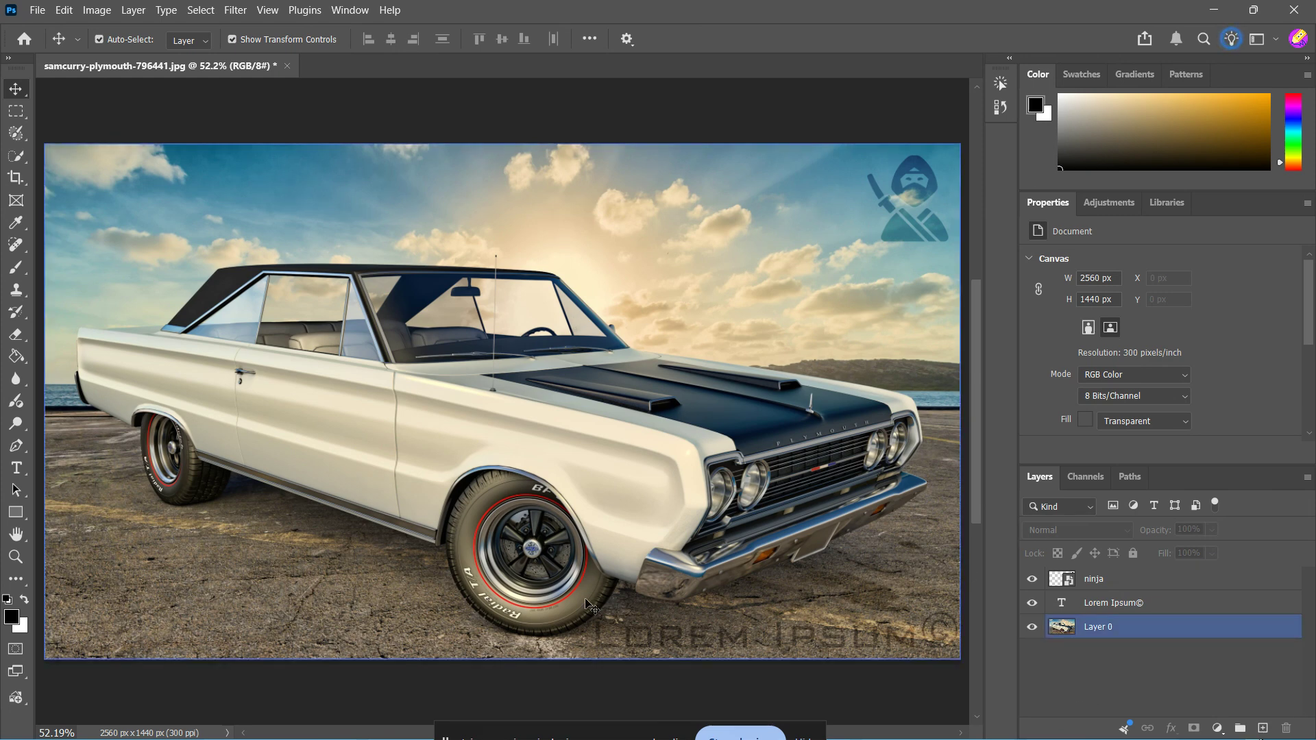
{"action": "left_click", "coordinate": [744, 645]}
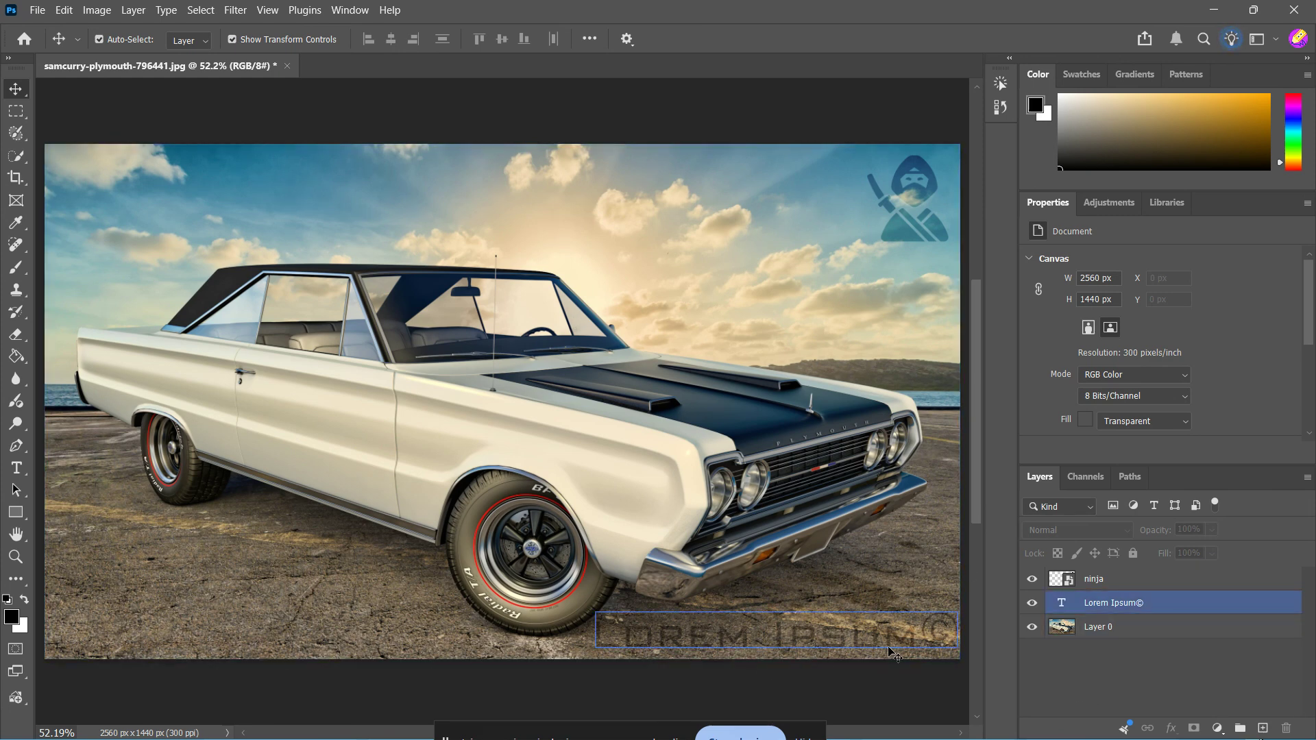
{"action": "left_click", "coordinate": [939, 676]}
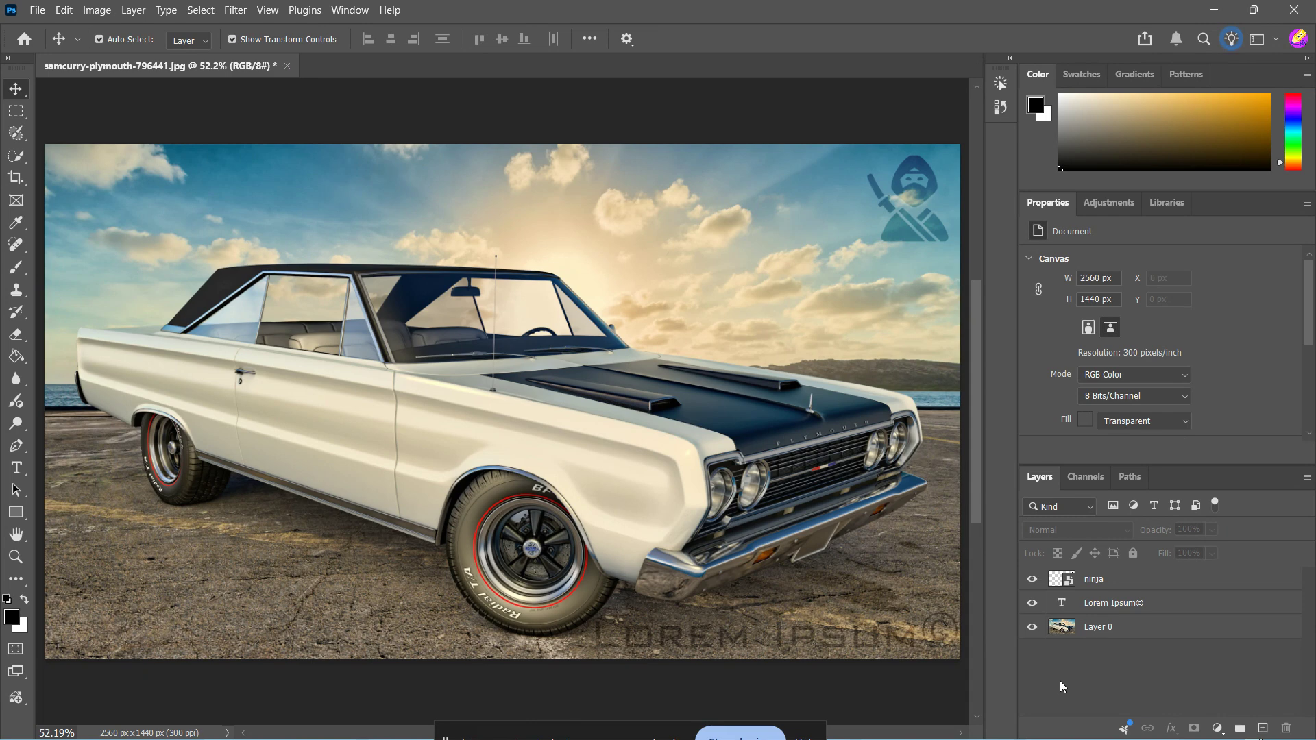
{"action": "left_click", "coordinate": [1097, 626]}
{"action": "left_click", "coordinate": [1117, 600]}
{"action": "left_click", "coordinate": [1097, 627]}
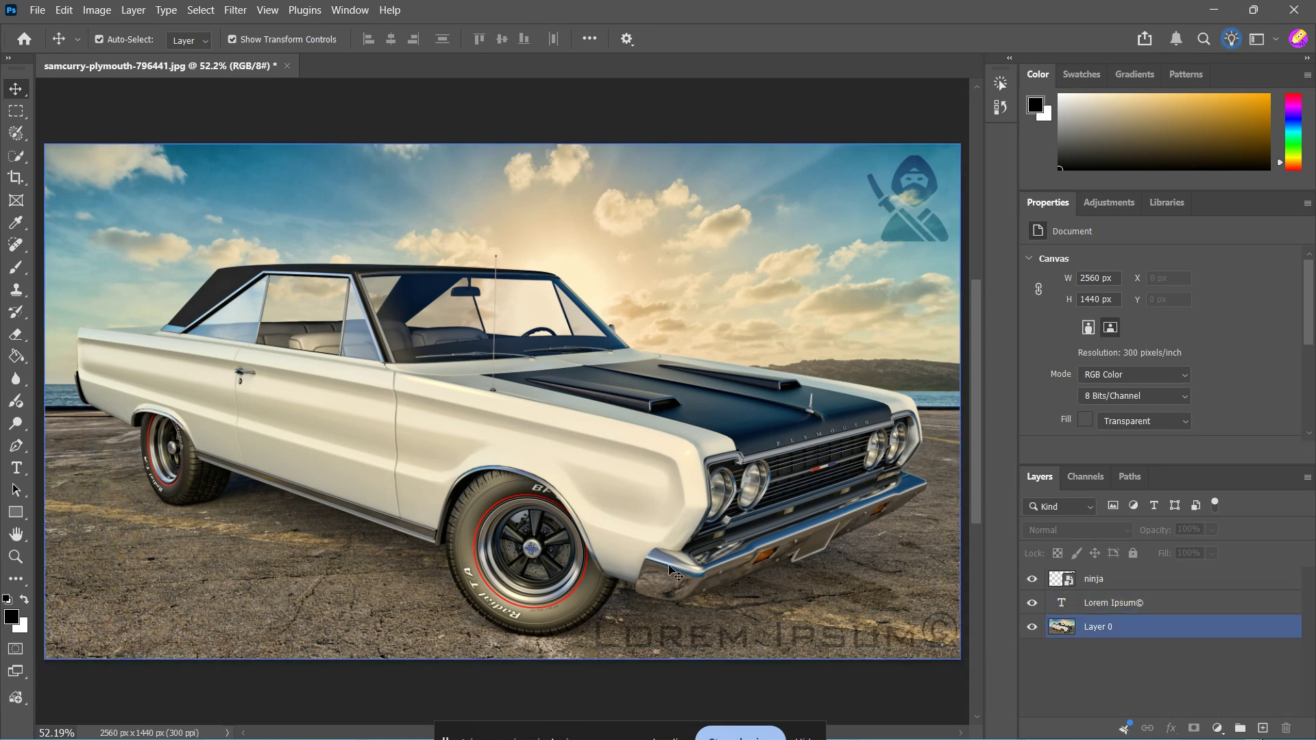
Review the "Lorem Ipsum©" layer's opacity and blend mode options, and deselect the layer.
{"action": "left_click", "coordinate": [1108, 603]}
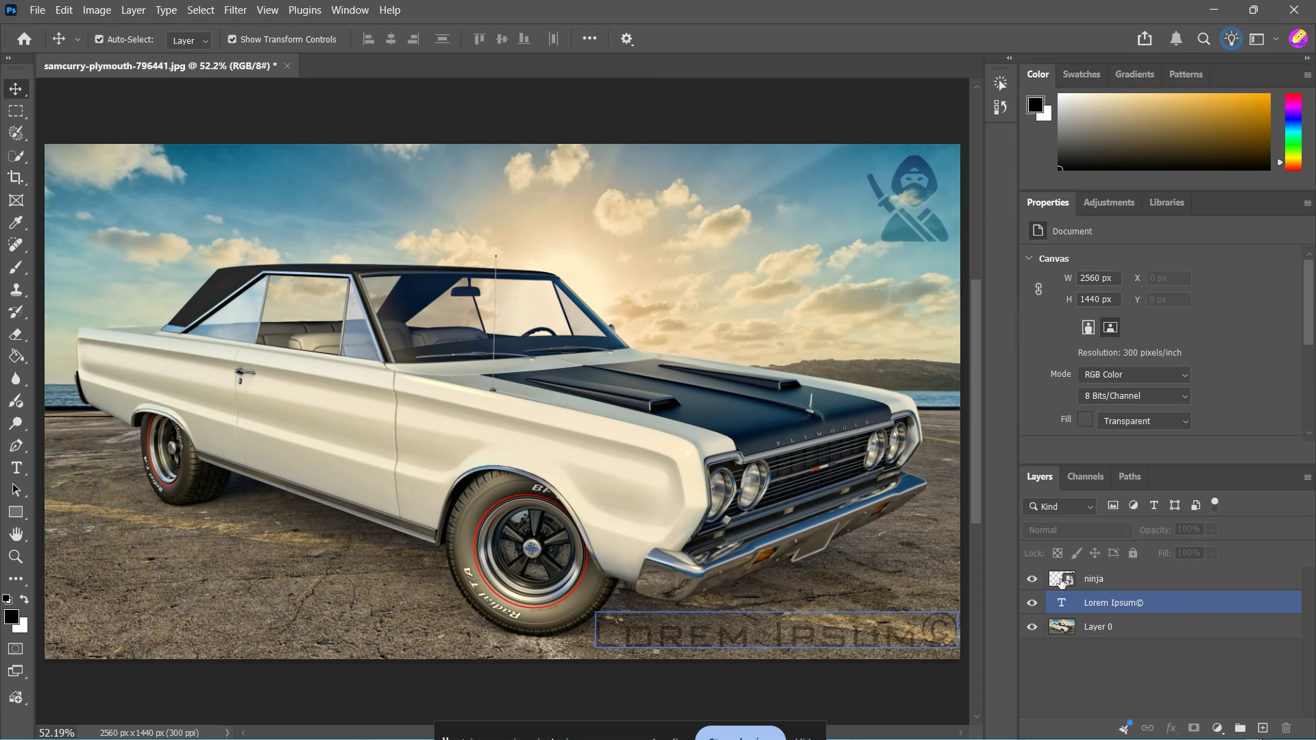
{"action": "left_click", "coordinate": [1212, 530]}
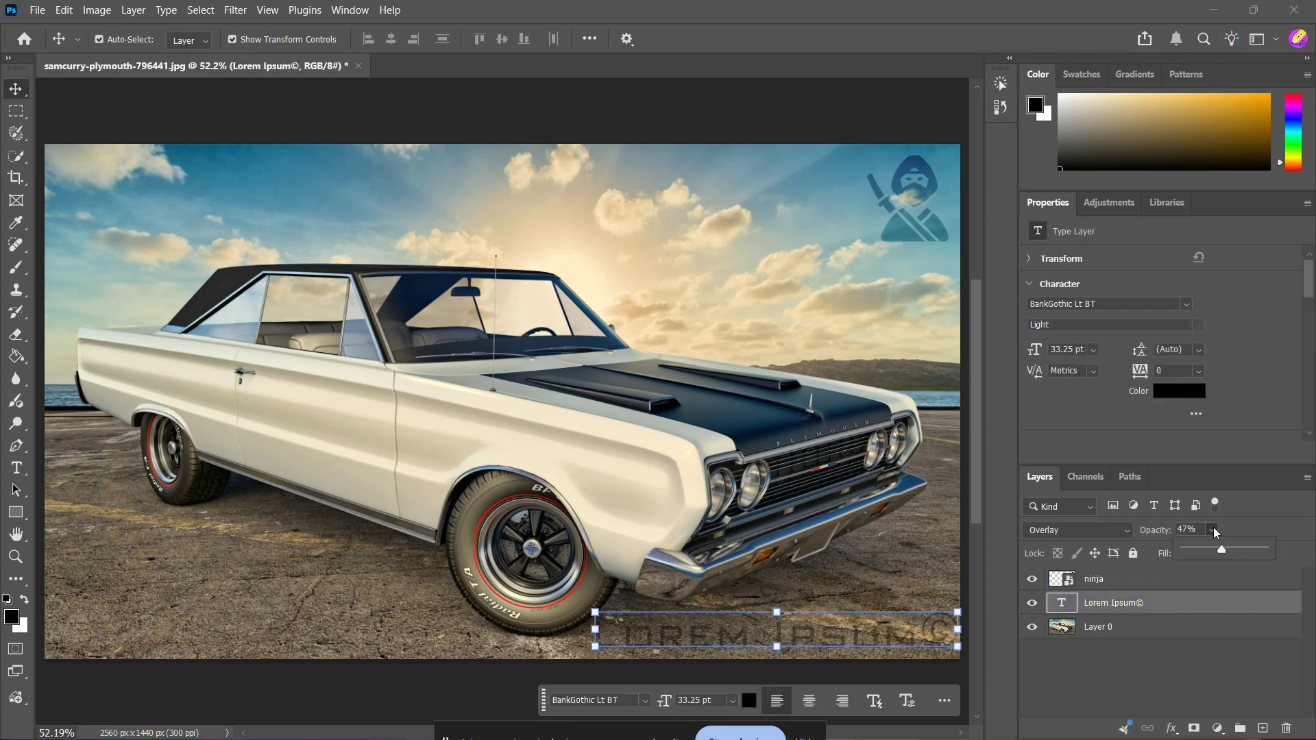
{"action": "left_click", "coordinate": [1192, 530]}
{"action": "left_click", "coordinate": [1124, 533]}
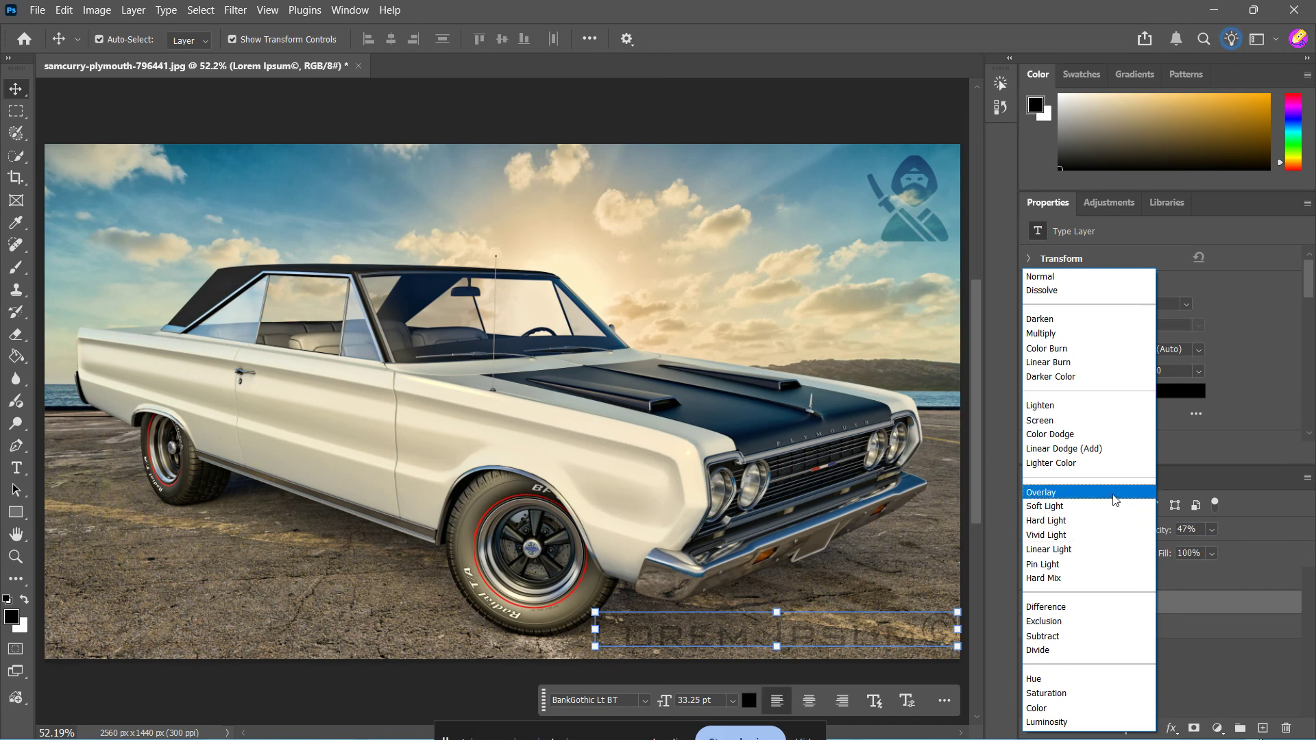
{"action": "left_click", "coordinate": [1217, 689]}
{"action": "left_click", "coordinate": [1171, 695]}
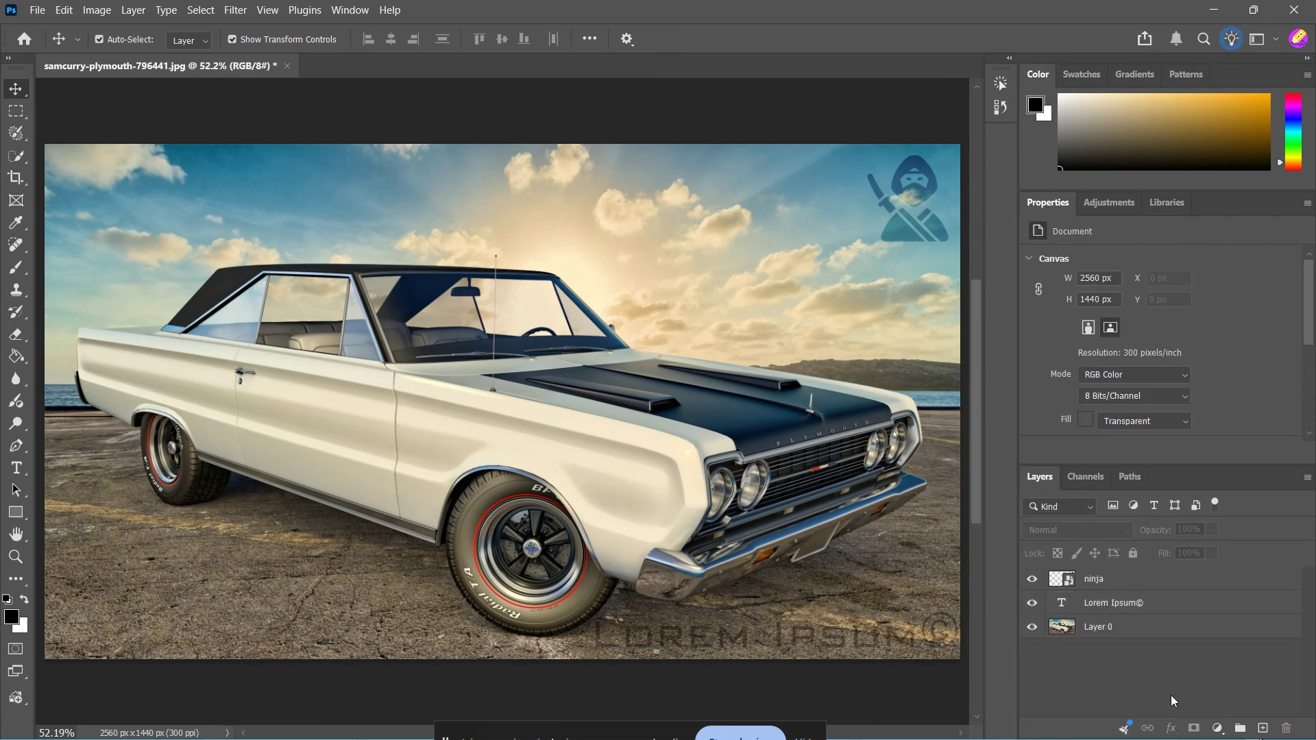